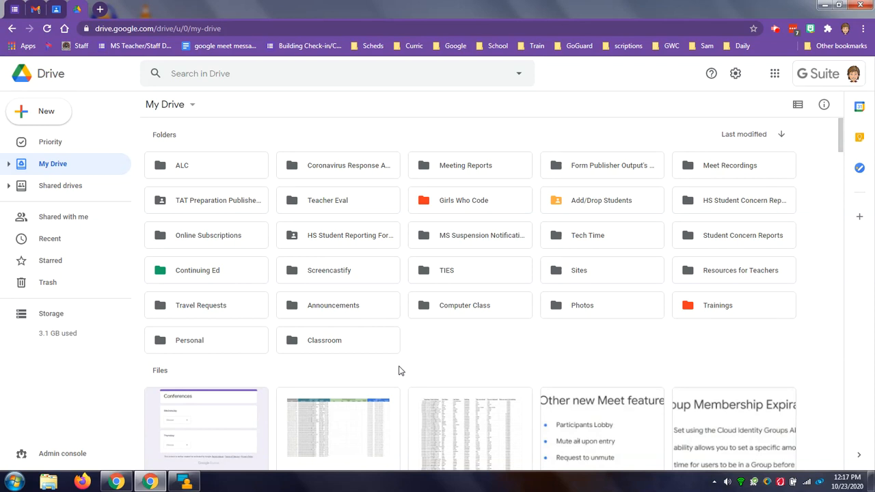
- Create a new blank Google Form and set both its heading and its file name to Title
{"action": "left_click", "coordinate": [49, 118]}
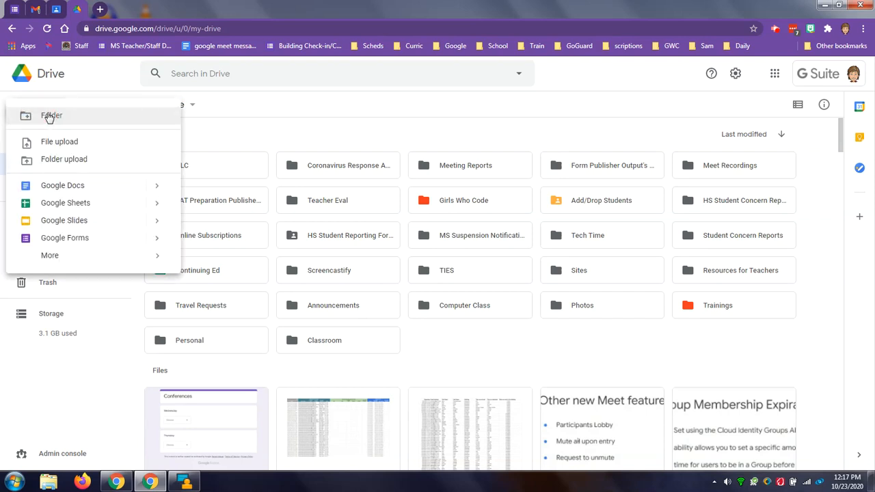
{"action": "left_click", "coordinate": [82, 240]}
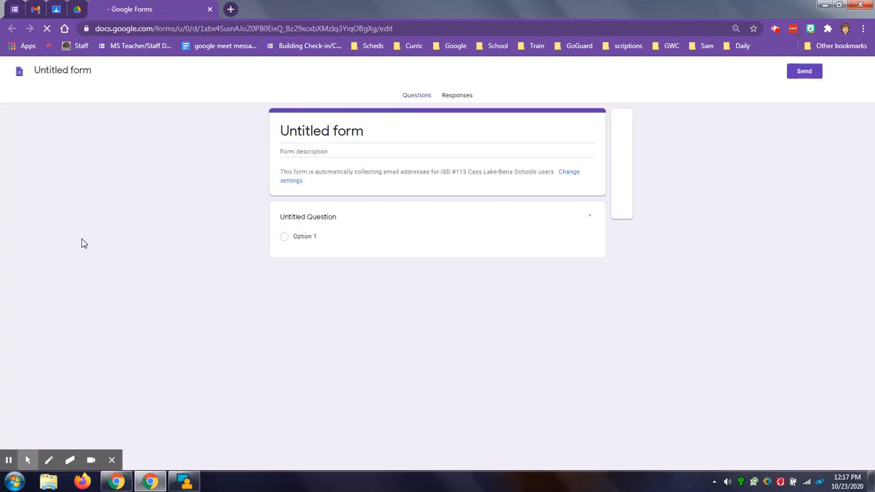
{"action": "left_click", "coordinate": [370, 132]}
{"action": "type", "text": "Tite"}
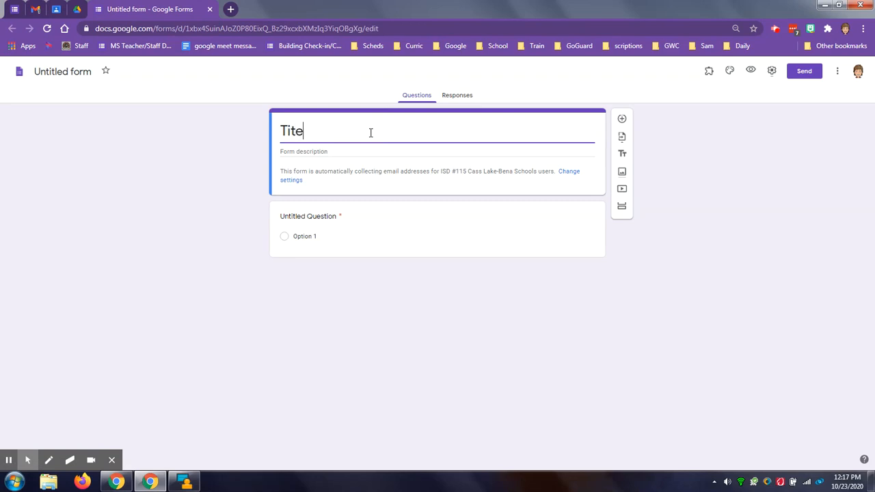
{"action": "key", "text": "BackSpace"}
{"action": "type", "text": "le"}
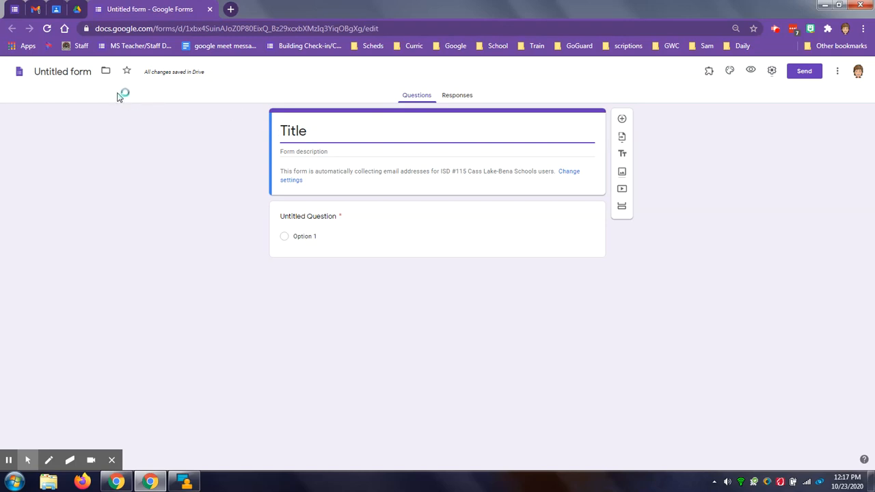
{"action": "left_click", "coordinate": [79, 72]}
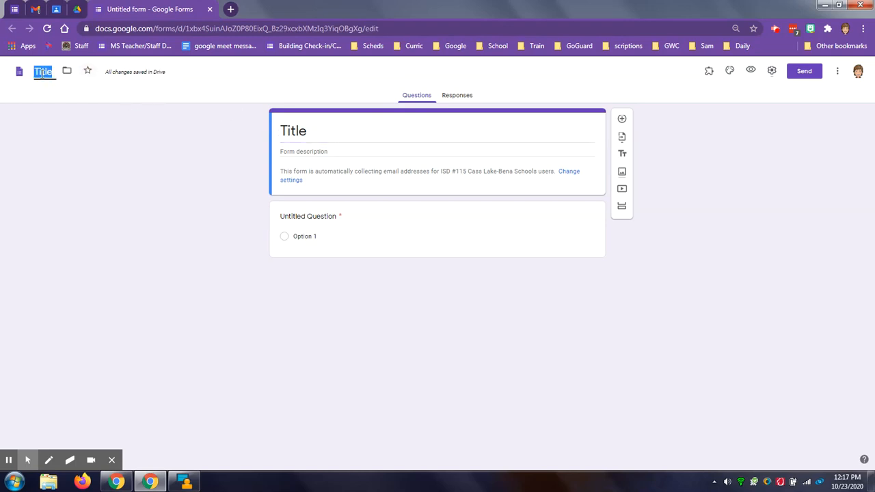
{"action": "left_click", "coordinate": [214, 150]}
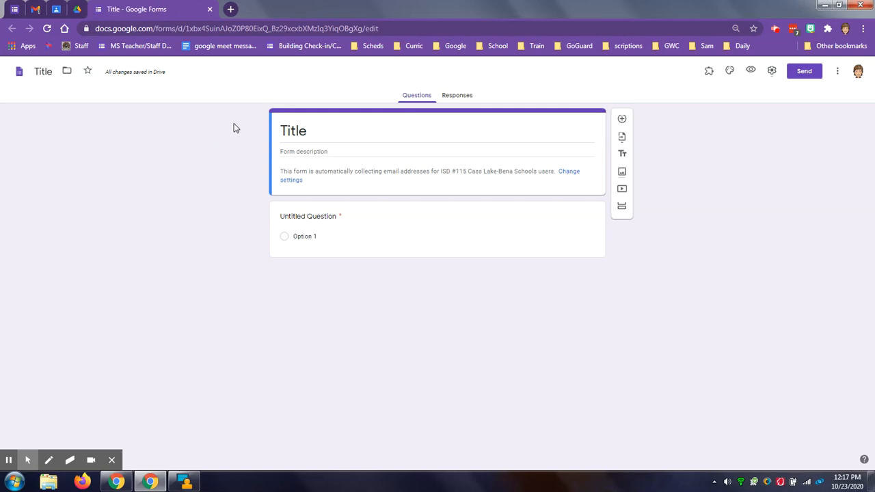
- Review the default preferences for new forms and questions, including email collection and quiz point value, and save them
{"action": "left_click", "coordinate": [836, 73]}
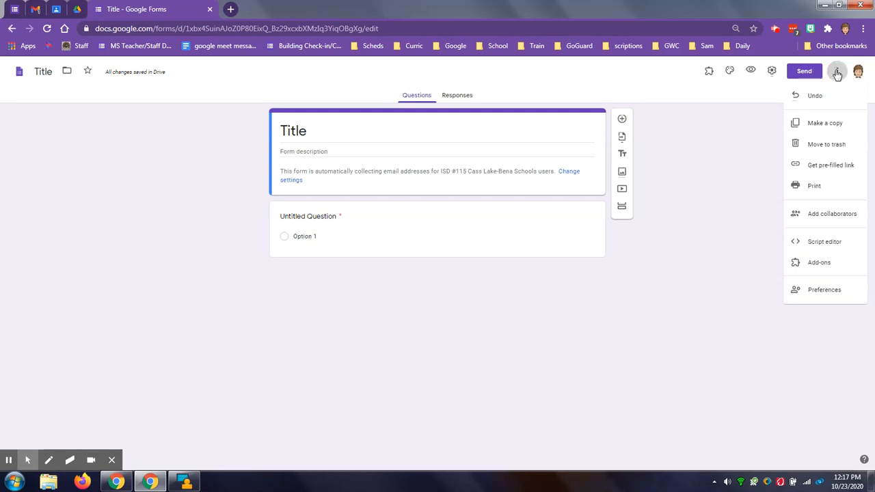
{"action": "left_click", "coordinate": [814, 292]}
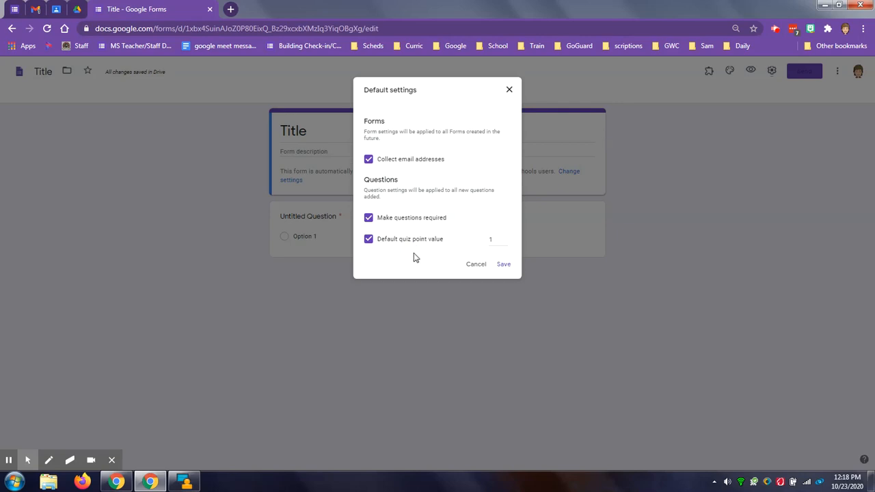
{"action": "left_click_drag", "start_coordinate": [365, 91], "coordinate": [429, 114]}
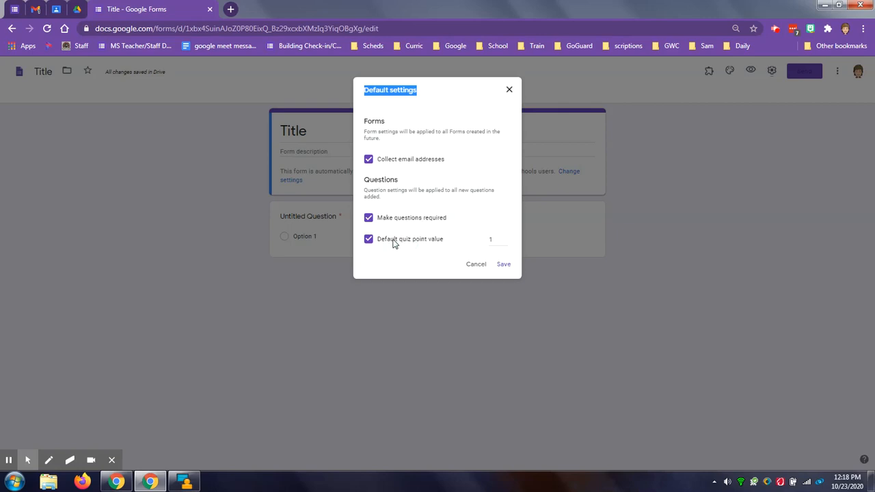
{"action": "left_click", "coordinate": [506, 268]}
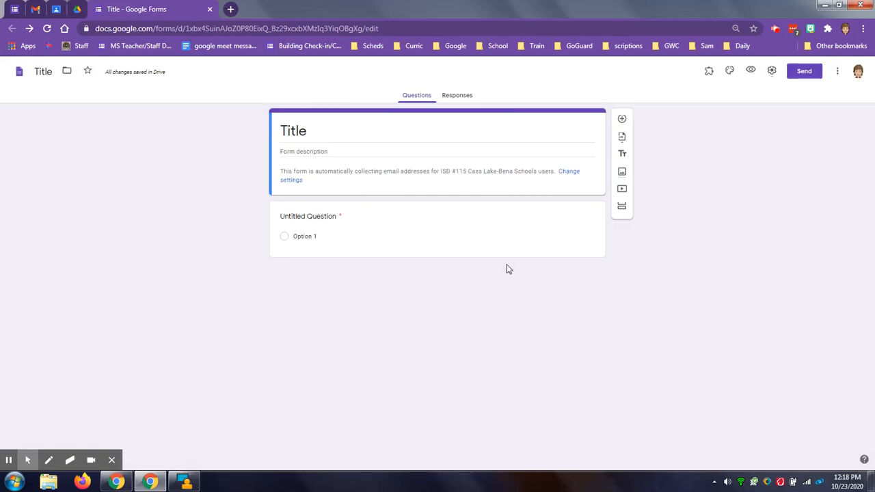
- Turn off response receipts in the form's settings and review the presentation options, including question shuffling
{"action": "left_click", "coordinate": [773, 72]}
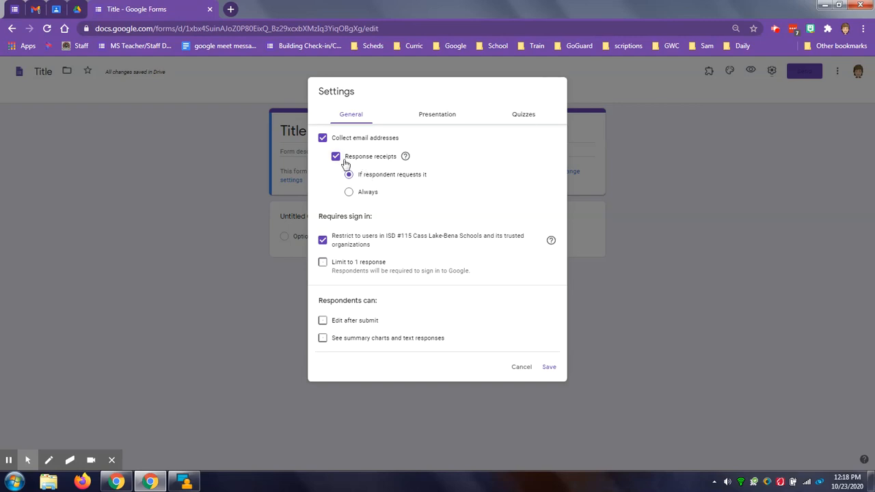
{"action": "left_click", "coordinate": [336, 160]}
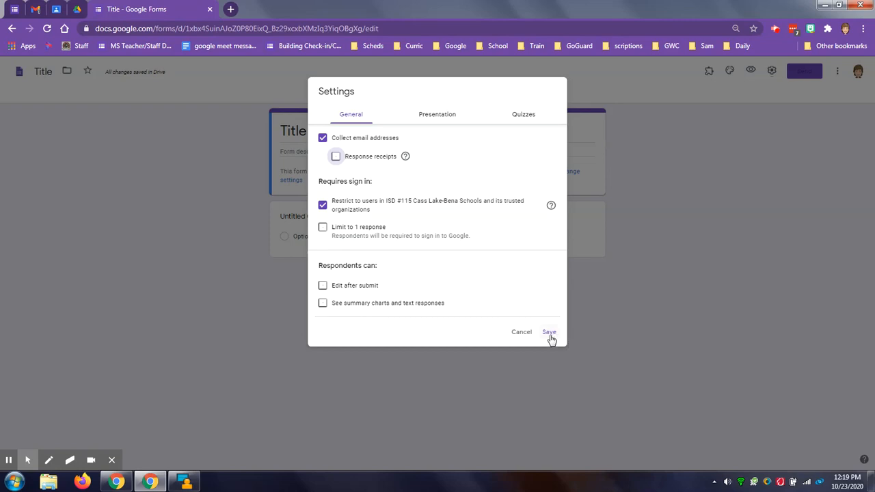
{"action": "left_click", "coordinate": [433, 117]}
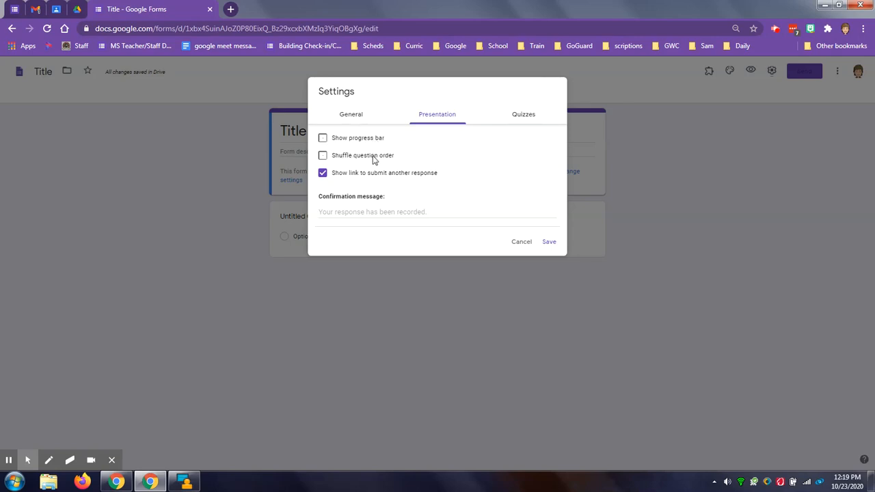
{"action": "left_click", "coordinate": [362, 156]}
{"action": "left_click", "coordinate": [384, 156]}
- Make the form a quiz with grades released later after manual review and correct answers hidden from respondents, and save the settings
{"action": "left_click", "coordinate": [524, 117]}
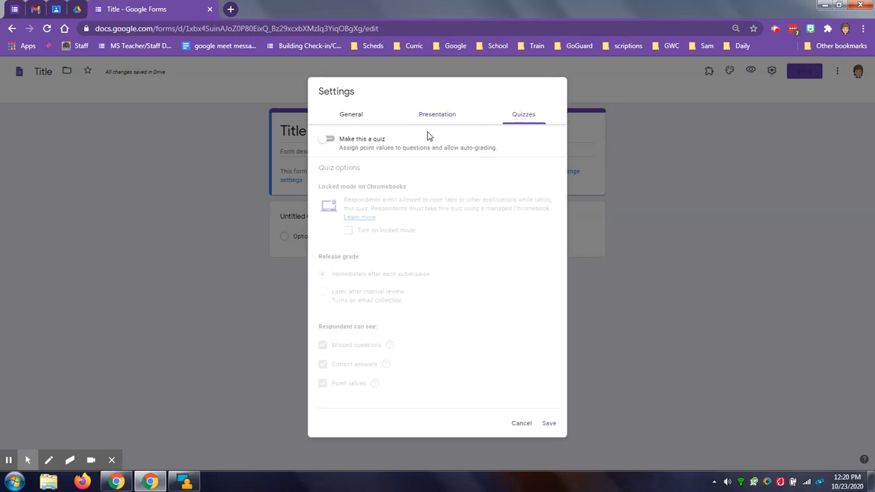
{"action": "left_click", "coordinate": [326, 142]}
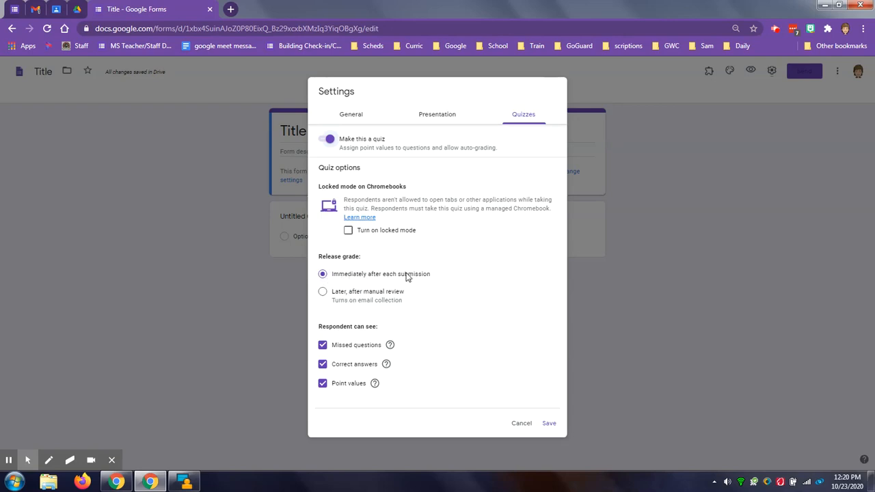
{"action": "left_click", "coordinate": [324, 292]}
{"action": "left_click", "coordinate": [322, 366]}
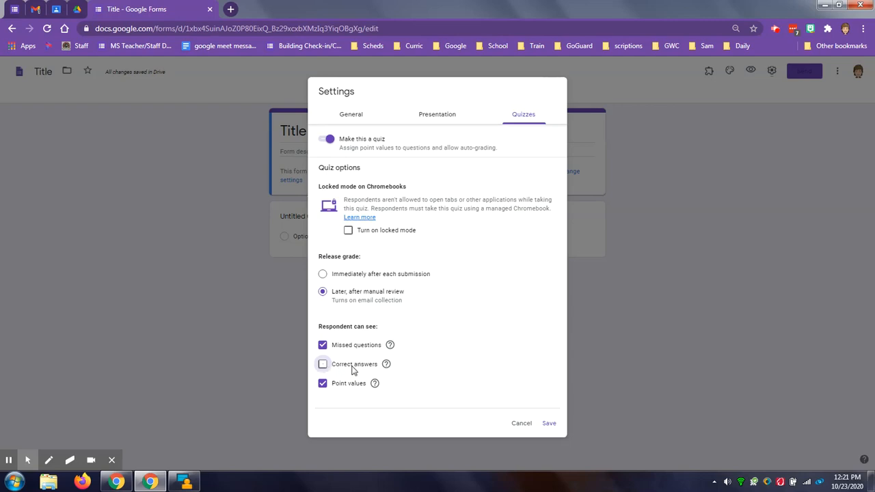
{"action": "left_click", "coordinate": [549, 424]}
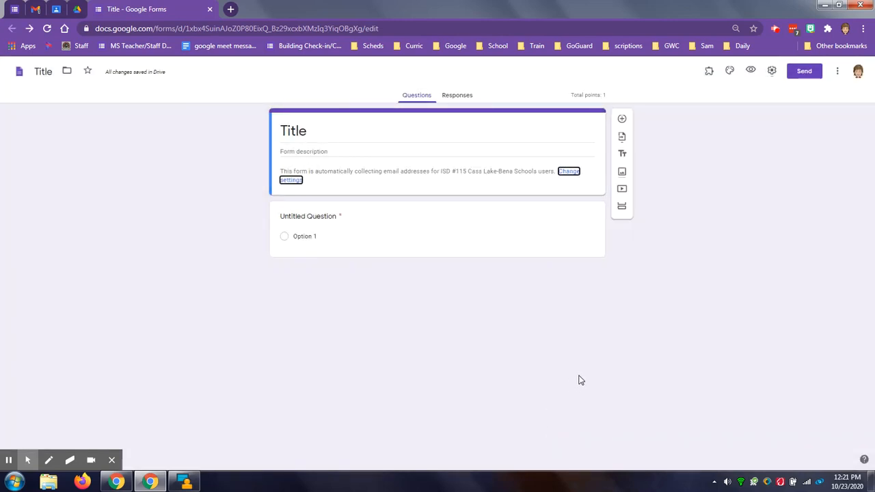
- Preview the form as a respondent, choose Option 1 without submitting, and return to the form editor
{"action": "left_click", "coordinate": [752, 73]}
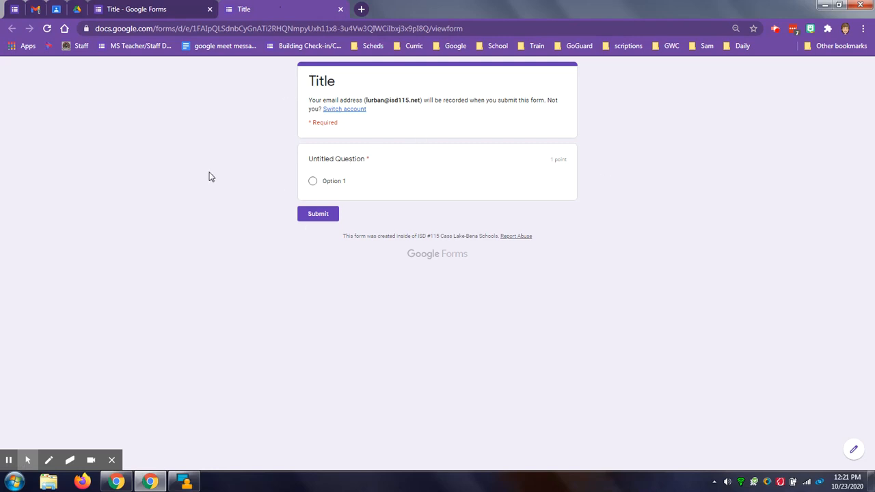
{"action": "left_click", "coordinate": [312, 181]}
{"action": "left_click", "coordinate": [341, 10]}
{"action": "left_click", "coordinate": [492, 90]}
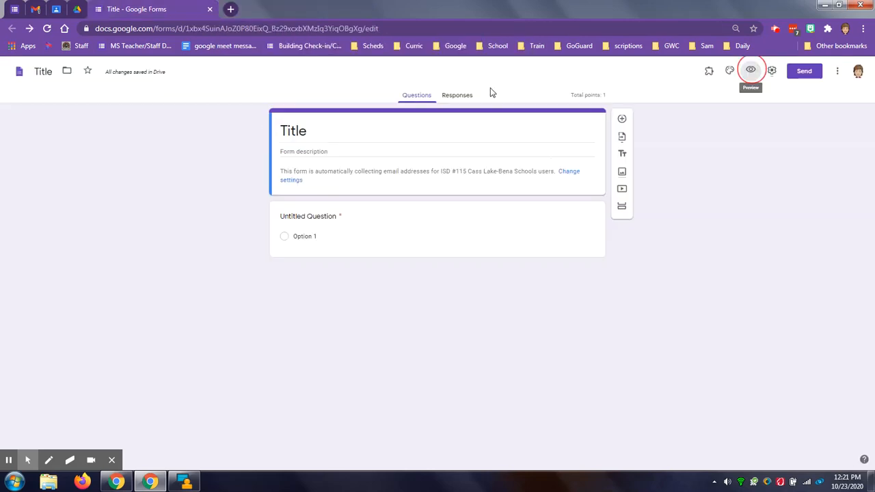
- Apply the red theme color with its dark background shade to the form
{"action": "left_click", "coordinate": [729, 74]}
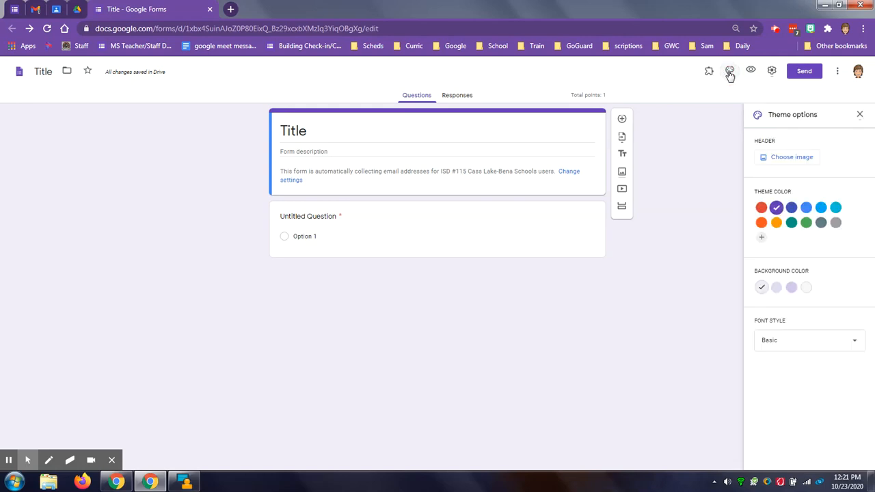
{"action": "left_click", "coordinate": [761, 208]}
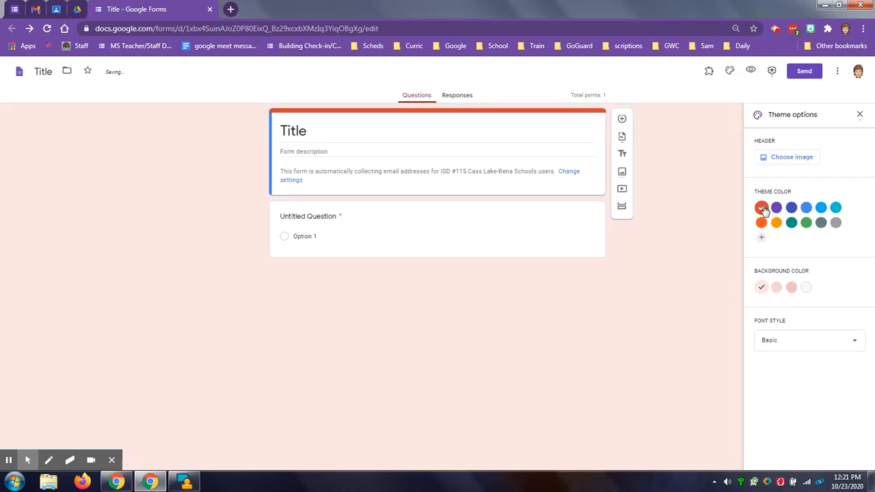
{"action": "left_click", "coordinate": [791, 288]}
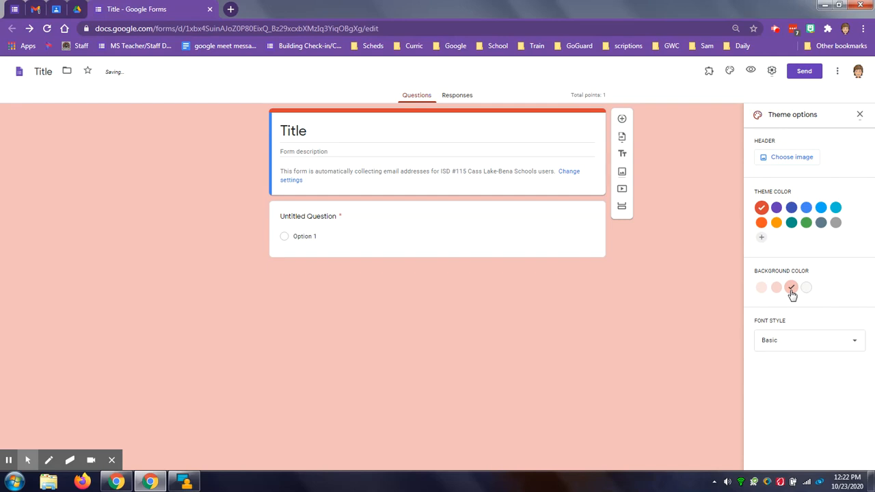
- Add the colorful candy picture from the Work and School themes as the form's header image
{"action": "left_click", "coordinate": [790, 158]}
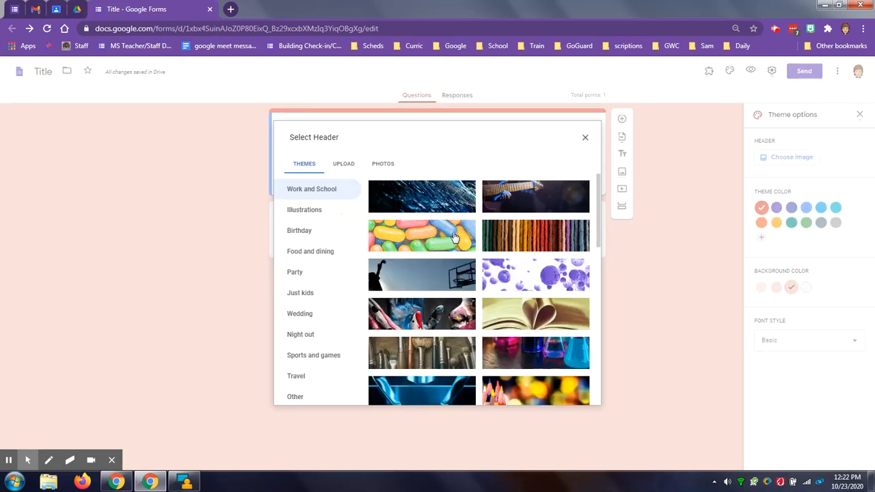
{"action": "left_click", "coordinate": [455, 236]}
{"action": "left_click", "coordinate": [574, 394]}
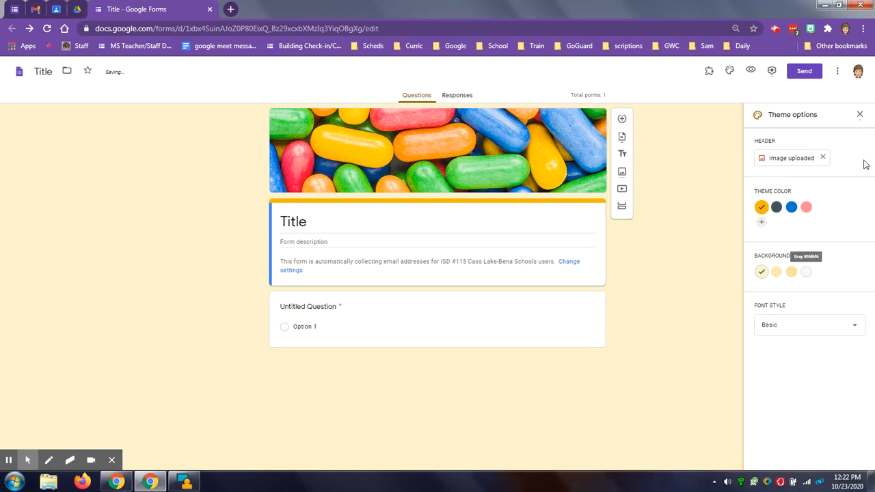
- Try the Decorative and Formal font styles on the form
{"action": "left_click", "coordinate": [770, 329]}
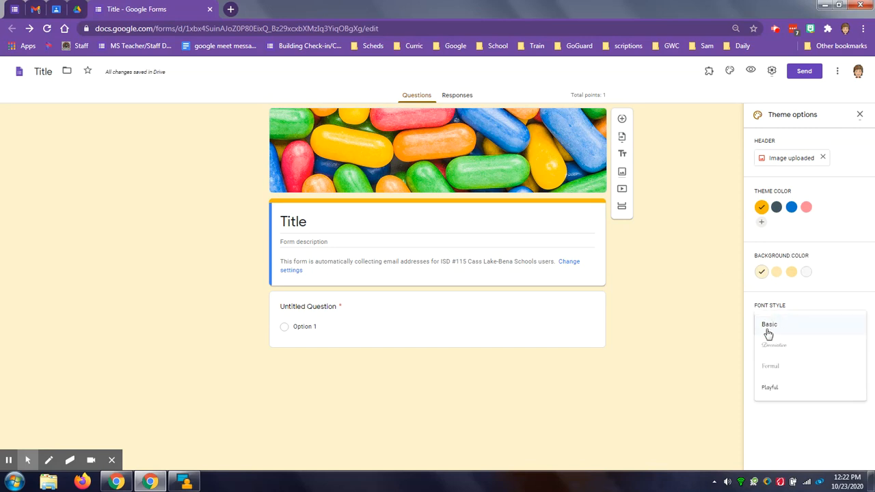
{"action": "left_click", "coordinate": [777, 347]}
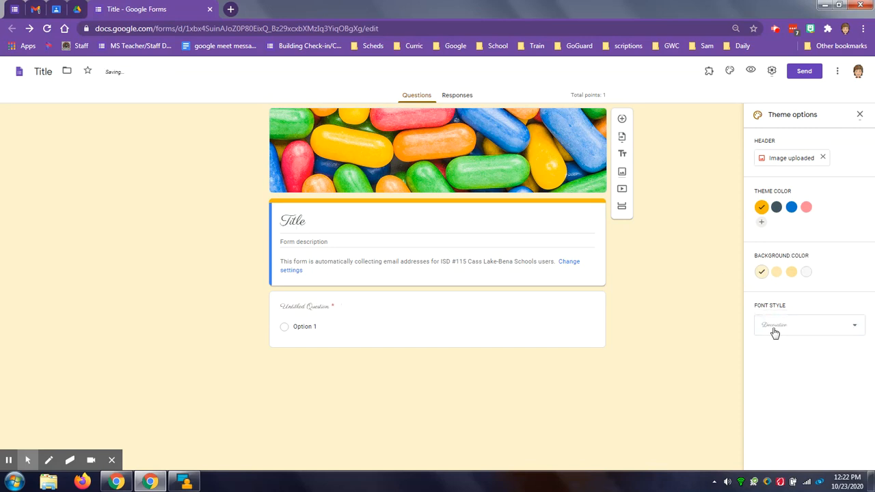
{"action": "left_click", "coordinate": [777, 330]}
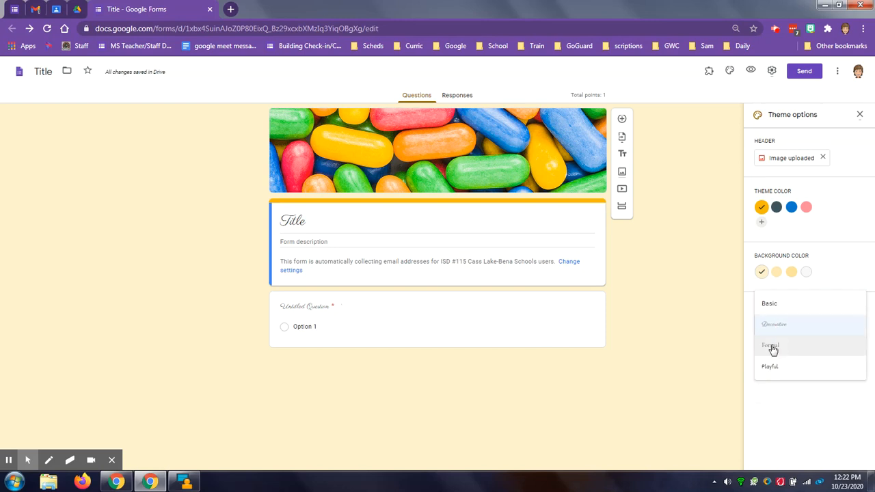
{"action": "left_click", "coordinate": [770, 346]}
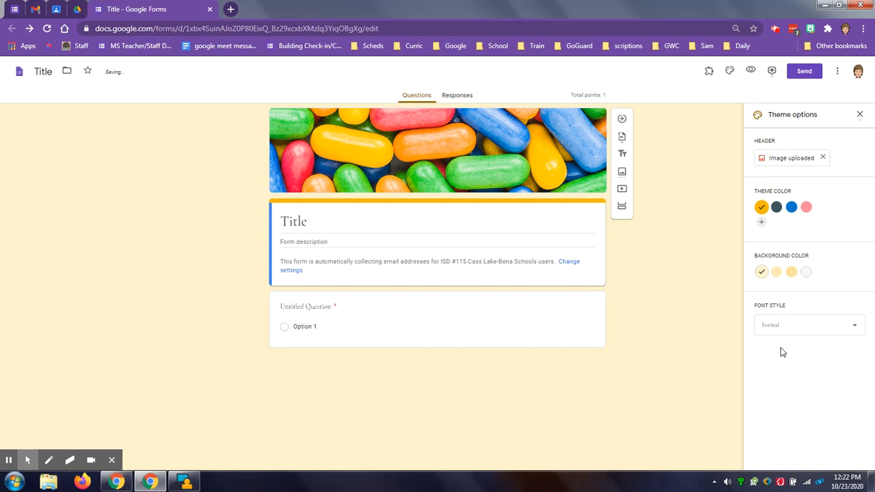
- Set the form's font style to Playful and its background to the darkest yellow shade, and close the theme options
{"action": "left_click", "coordinate": [781, 326]}
{"action": "left_click", "coordinate": [780, 353]}
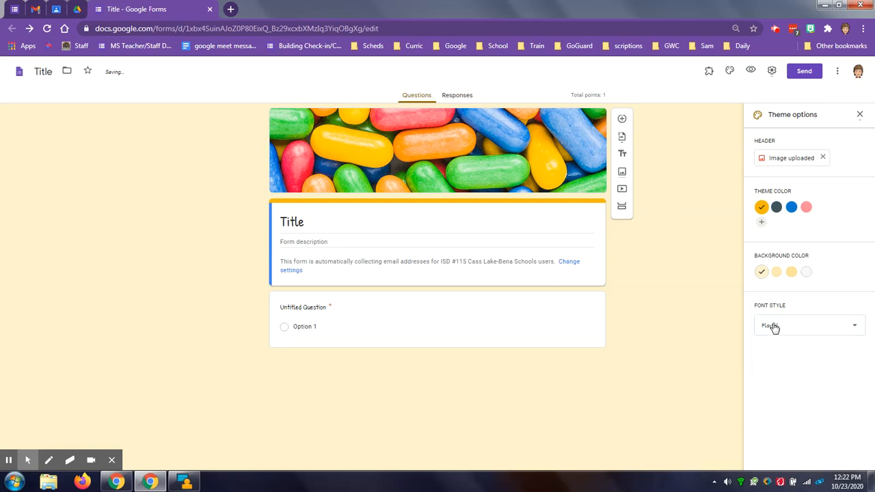
{"action": "left_click", "coordinate": [773, 328]}
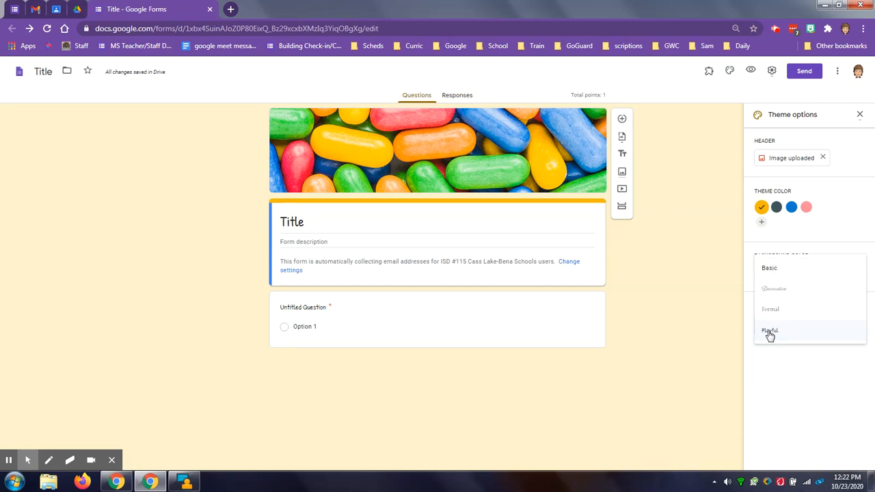
{"action": "left_click", "coordinate": [770, 332]}
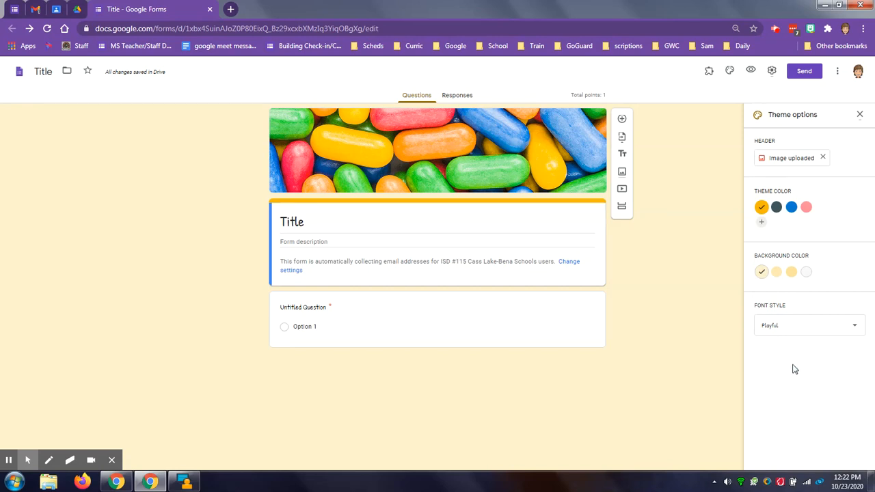
{"action": "left_click", "coordinate": [791, 272]}
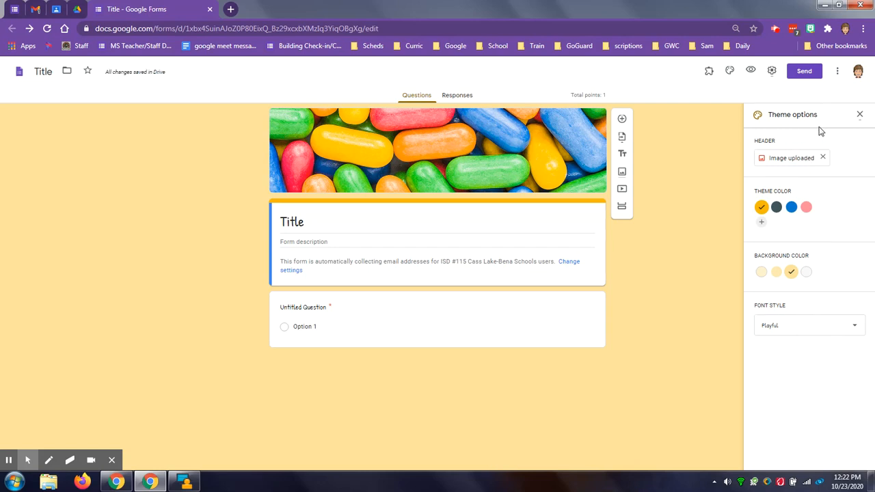
{"action": "left_click", "coordinate": [861, 116]}
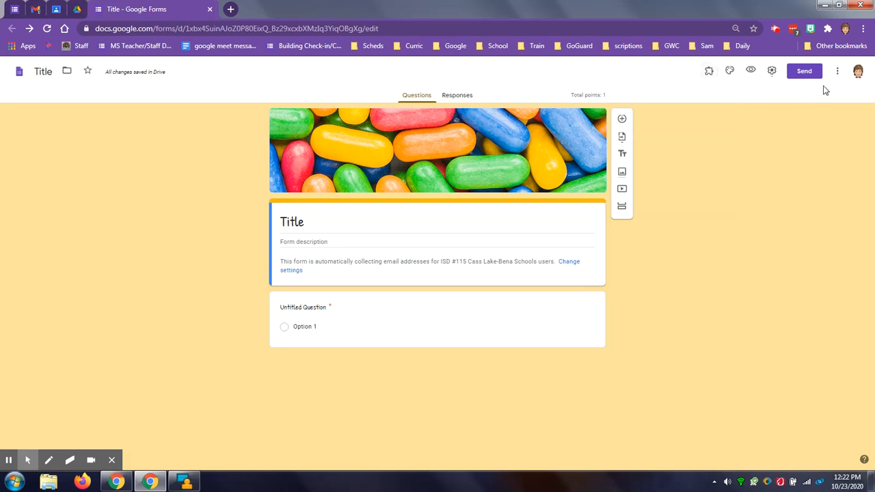
{"action": "left_click", "coordinate": [839, 72]}
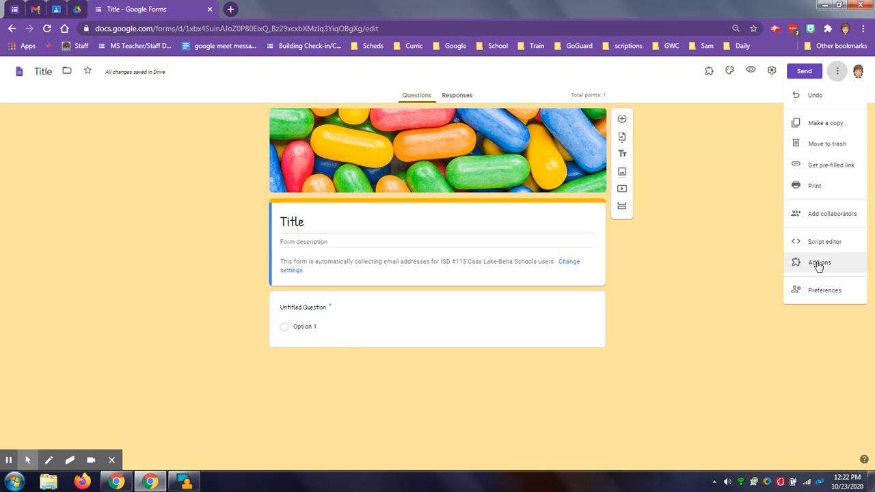
{"action": "left_click", "coordinate": [708, 73]}
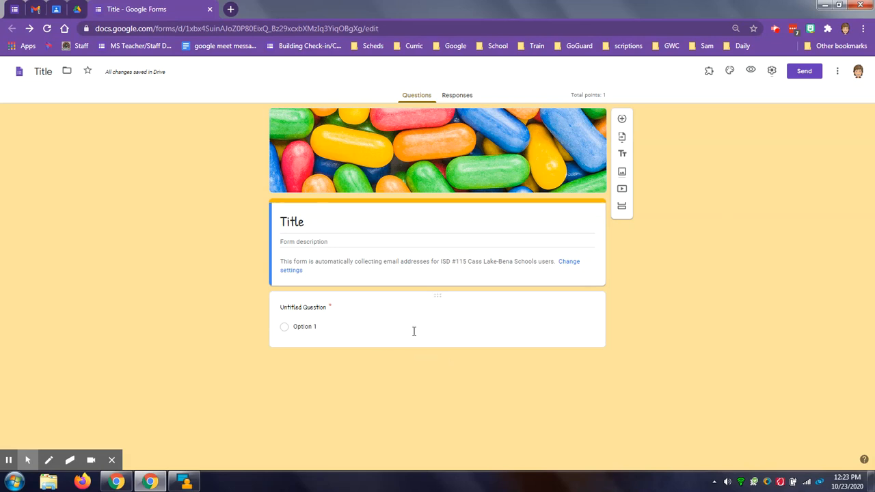
- Title the untitled question "Question 1" and set its type to Short answer
{"action": "left_click", "coordinate": [384, 331]}
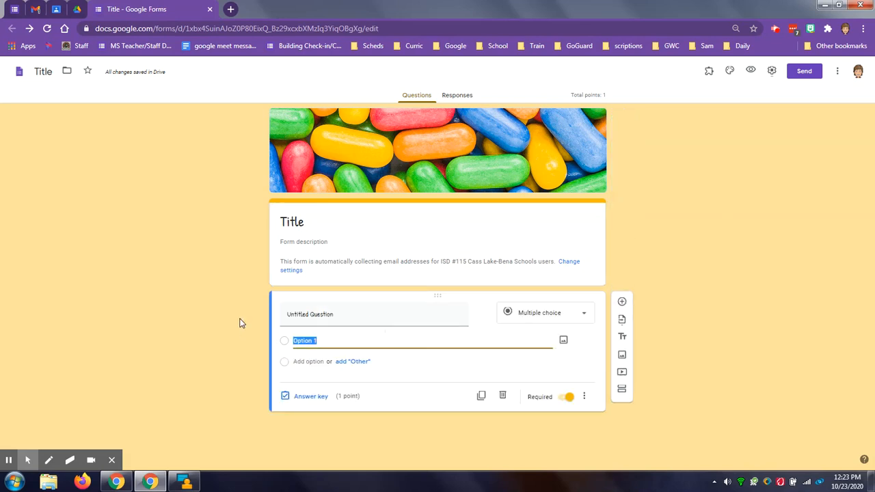
{"action": "left_click", "coordinate": [294, 312]}
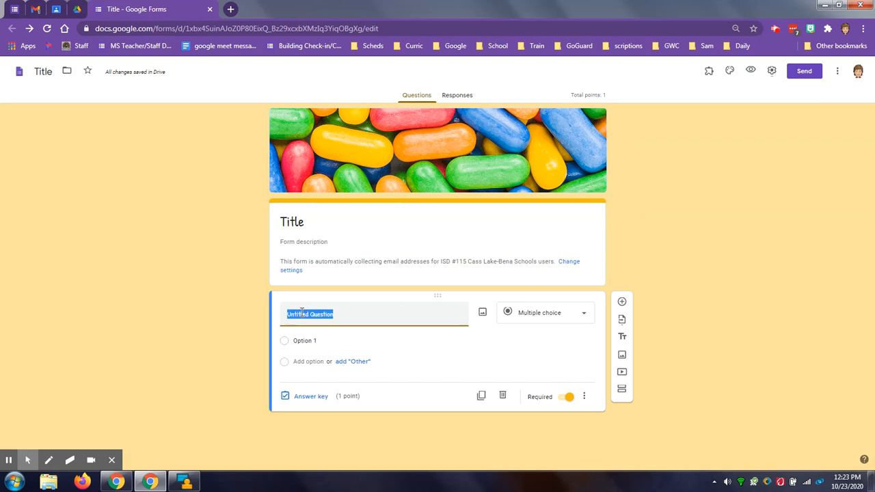
{"action": "type", "text": "ques"}
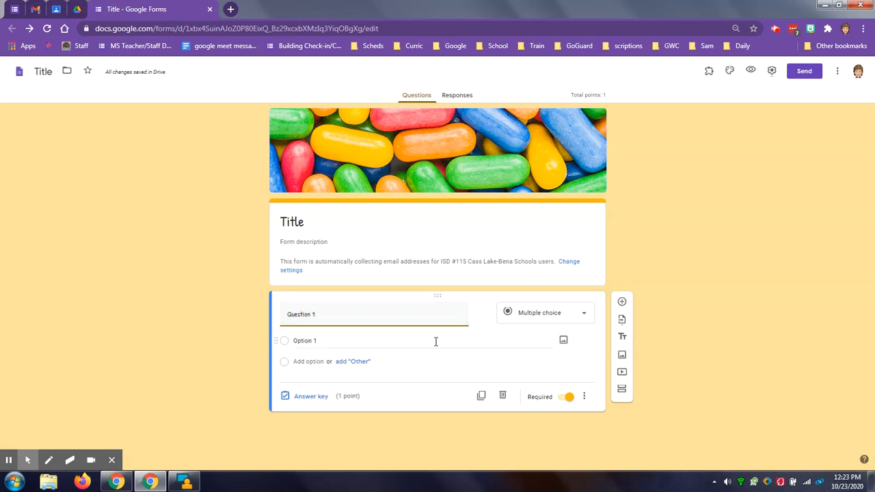
{"action": "left_click", "coordinate": [539, 317]}
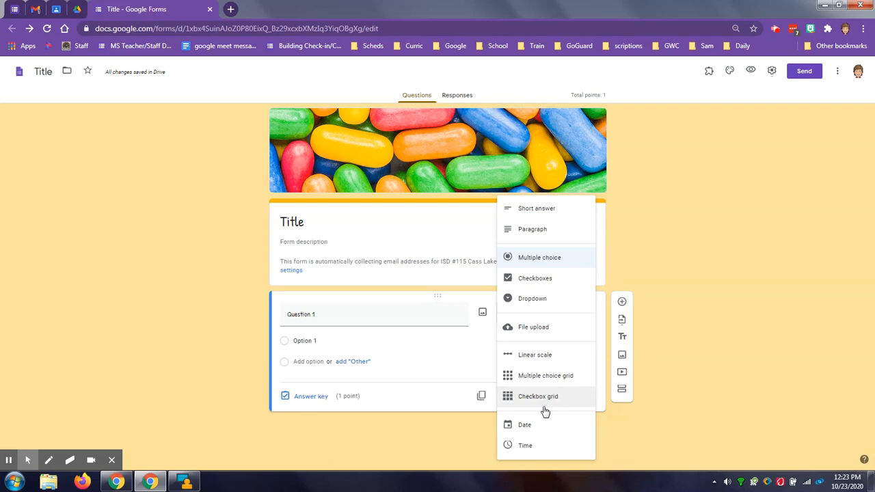
{"action": "left_click", "coordinate": [539, 209]}
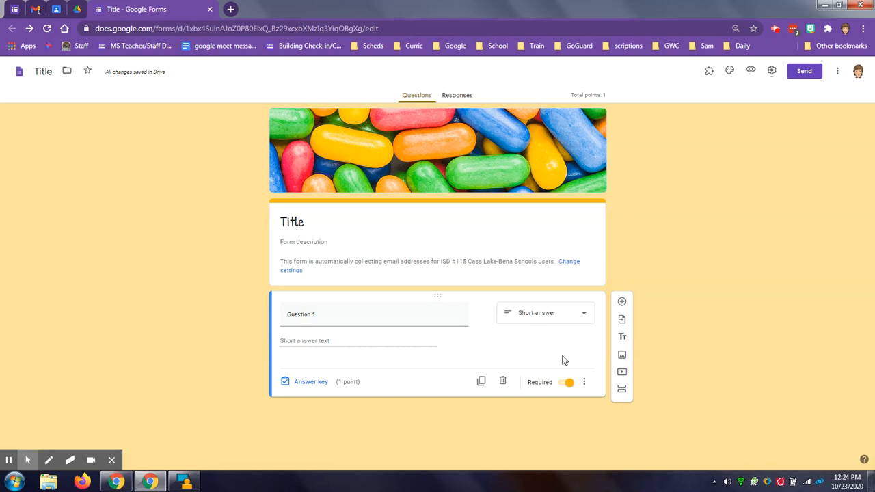
- Show a description on Question 1 and enter "Extra Directions" as its text
{"action": "left_click", "coordinate": [585, 384]}
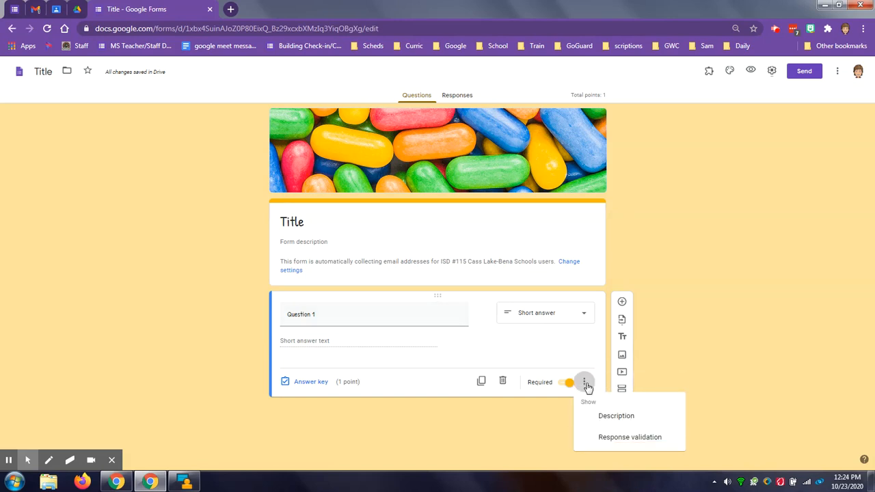
{"action": "left_click", "coordinate": [618, 416]}
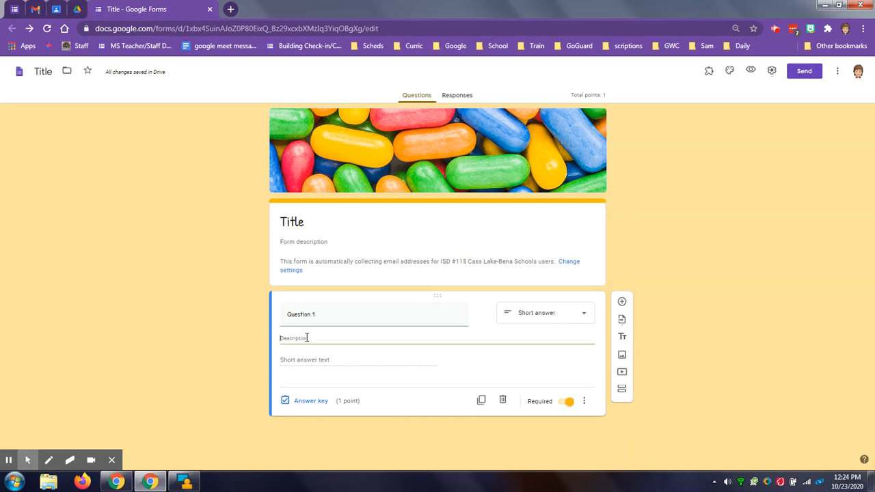
{"action": "type", "text": "Extra Dir"}
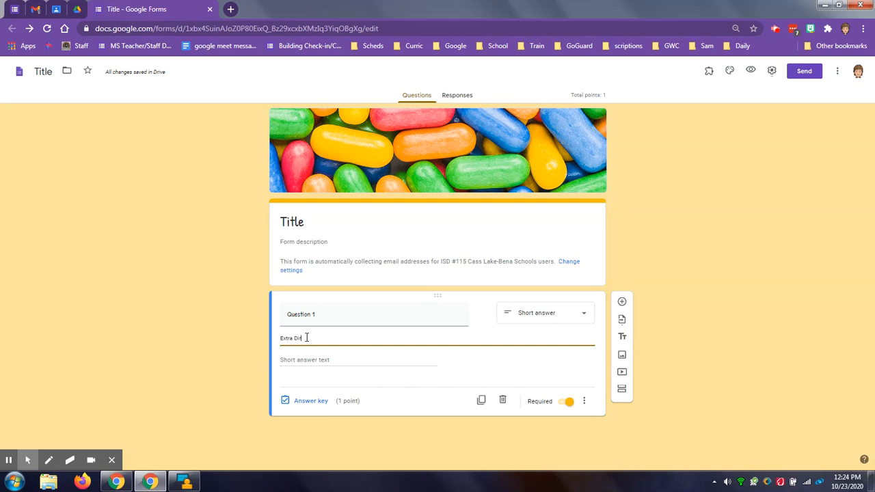
{"action": "type", "text": "ections"}
- Change Question 1 to Multiple choice and add Option 2, Option 3 and Option 4 as answer choices
{"action": "left_click", "coordinate": [556, 320]}
{"action": "left_click", "coordinate": [543, 259]}
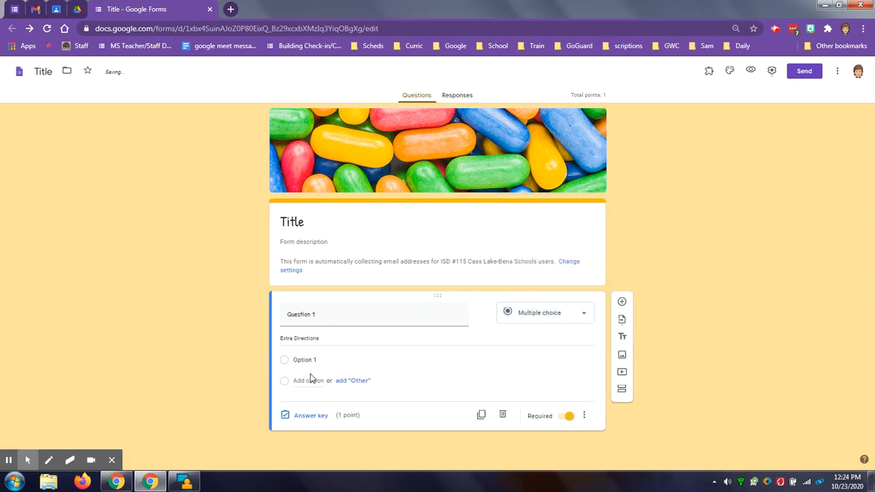
{"action": "left_click", "coordinate": [311, 380]}
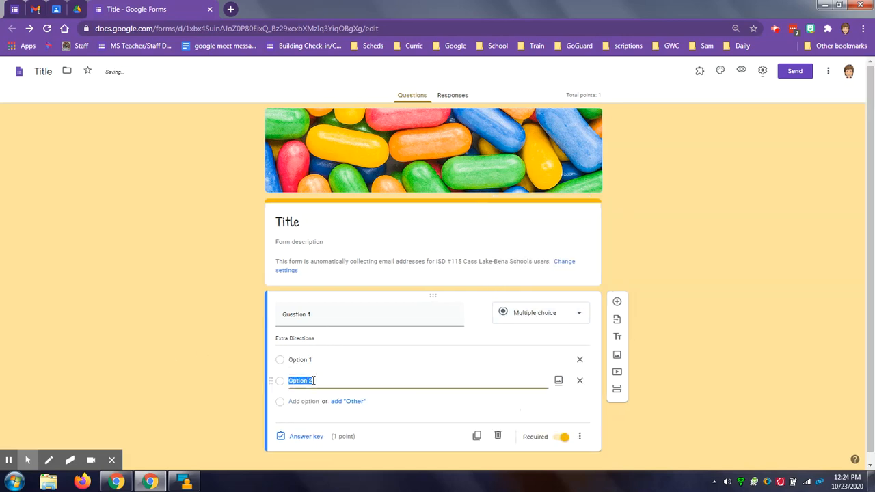
{"action": "left_click", "coordinate": [309, 402]}
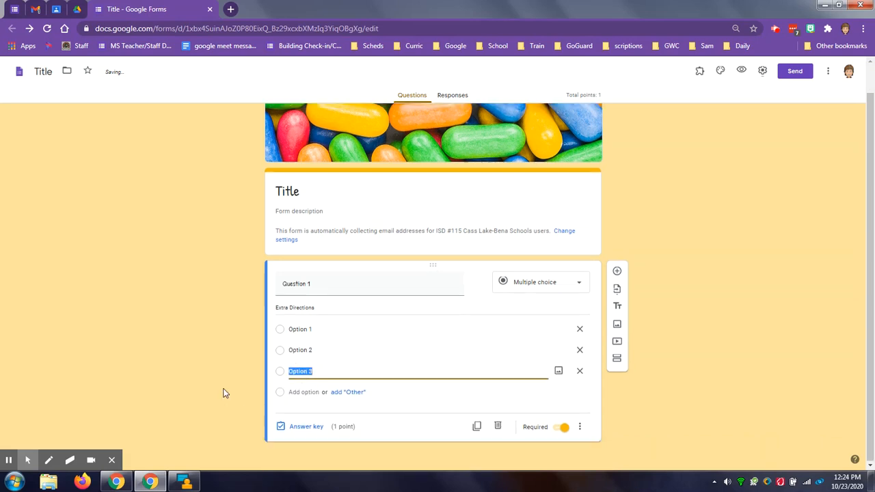
{"action": "left_click", "coordinate": [308, 392]}
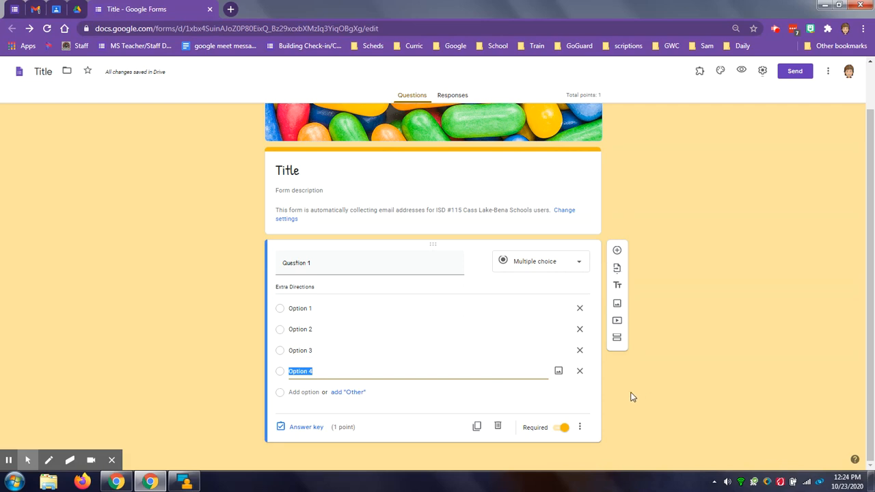
- Enable going to a section based on the answer for Question 1
{"action": "left_click", "coordinate": [581, 427]}
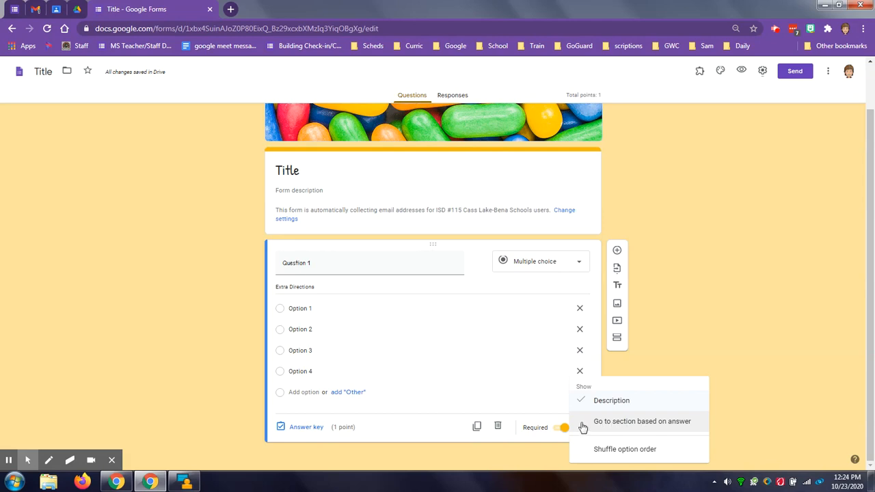
{"action": "left_click", "coordinate": [634, 423]}
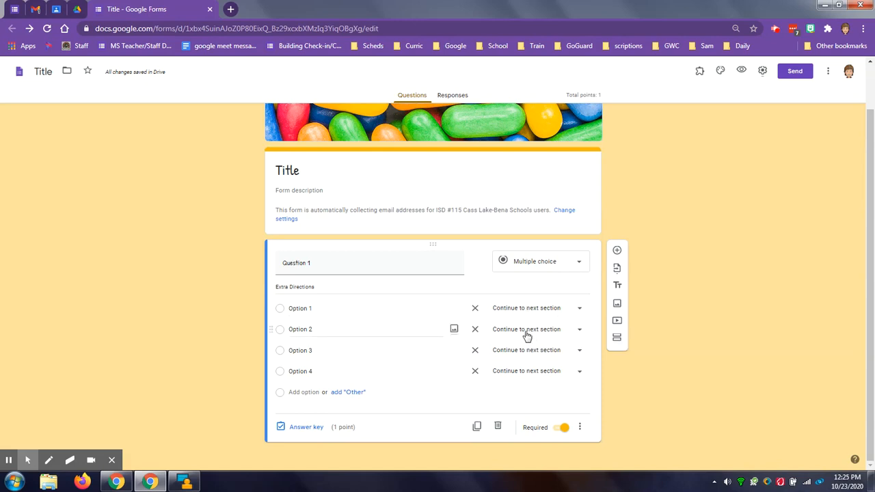
- Try Submit form as the destination for Option 2 and return it to Continue to next section
{"action": "left_click", "coordinate": [528, 334]}
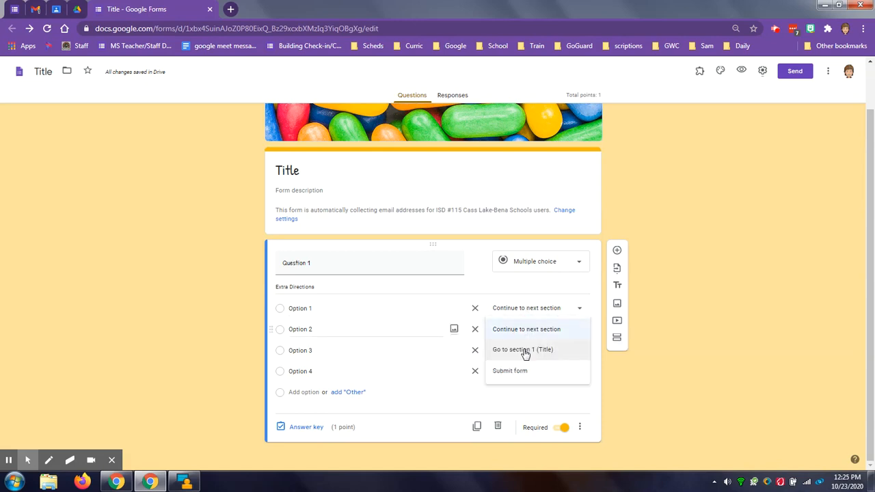
{"action": "left_click", "coordinate": [511, 373]}
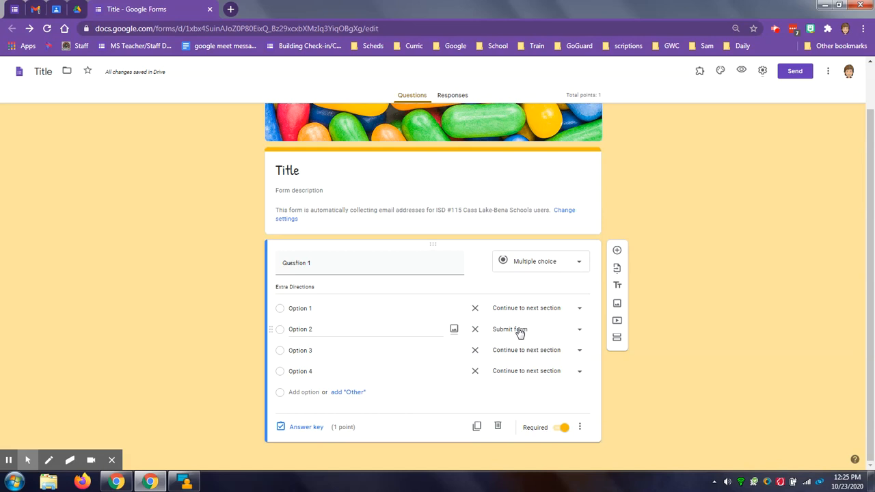
{"action": "left_click", "coordinate": [518, 331]}
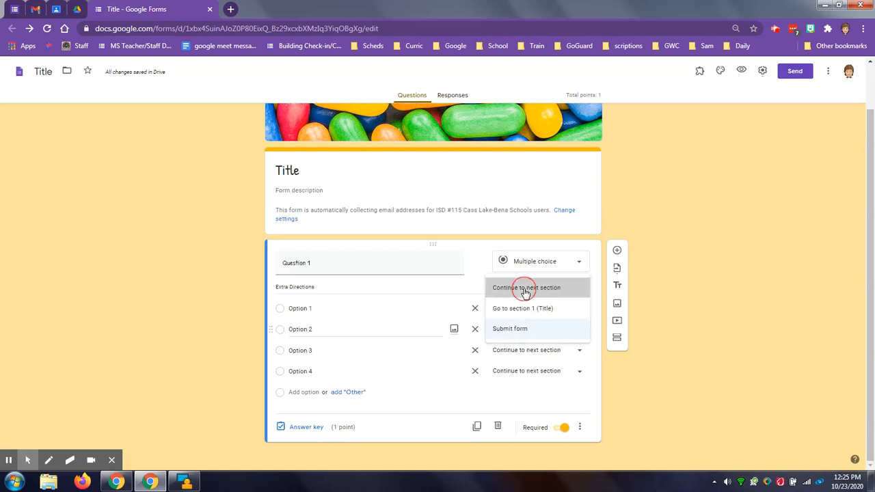
{"action": "left_click", "coordinate": [518, 287]}
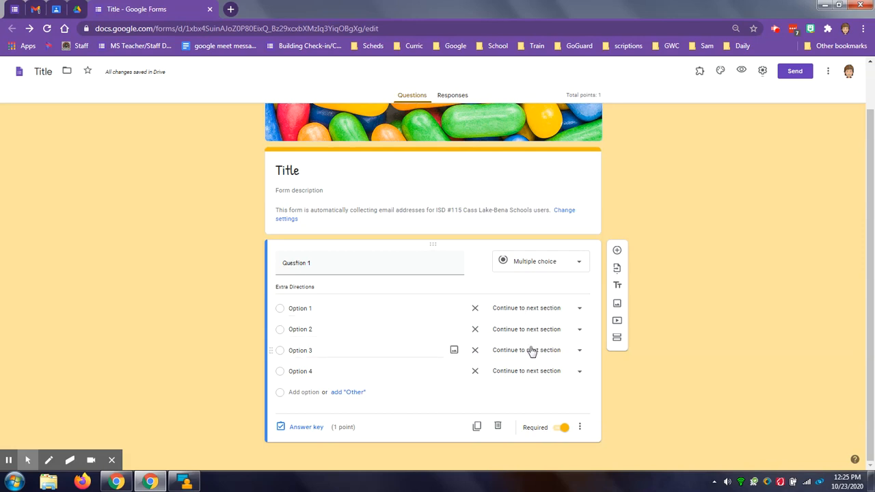
- Add a second question of type Short answer titled "question 2"
{"action": "left_click", "coordinate": [617, 252]}
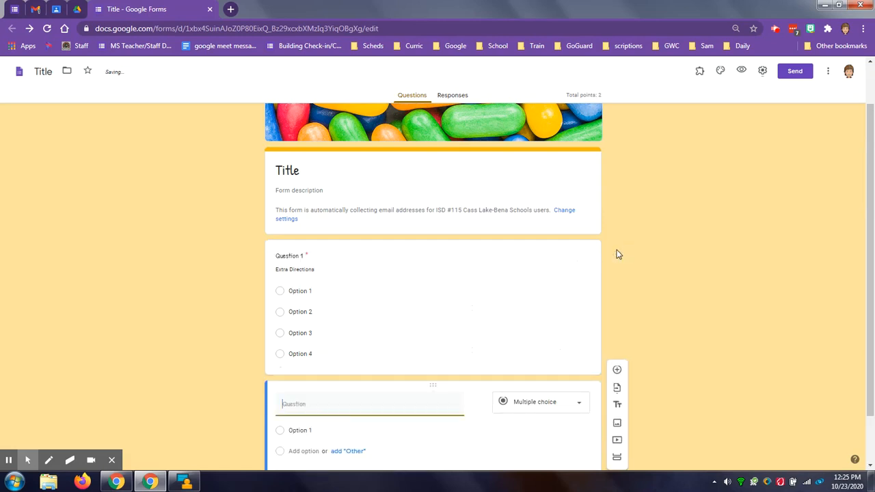
{"action": "scroll", "coordinate": [700, 286], "scroll_direction": "down", "scroll_amount": 1}
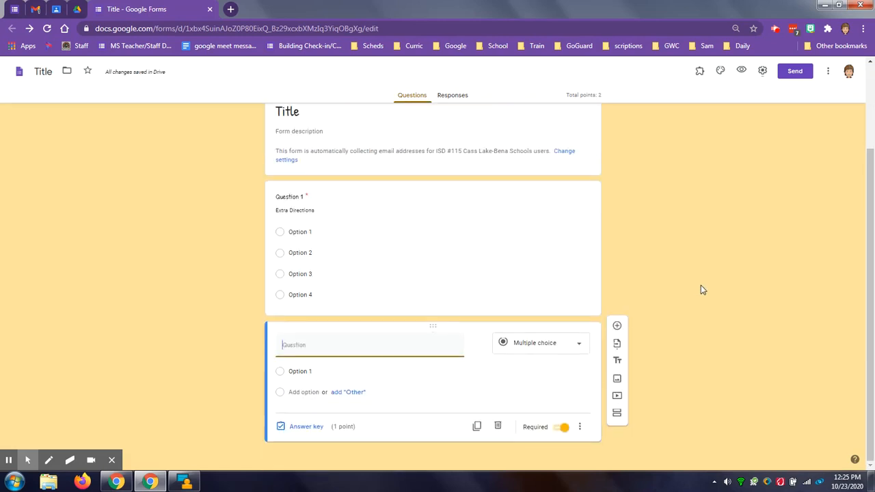
{"action": "left_click", "coordinate": [566, 345]}
{"action": "left_click", "coordinate": [552, 210]}
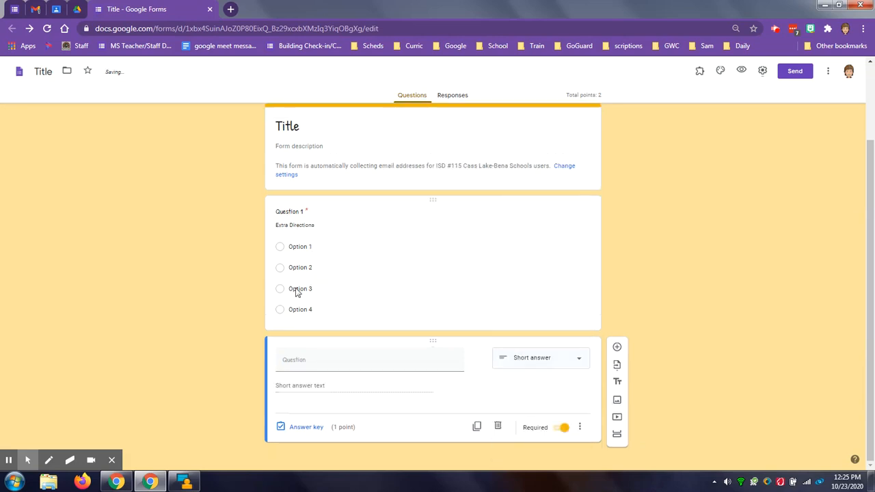
{"action": "left_click", "coordinate": [304, 357]}
{"action": "type", "text": "que"}
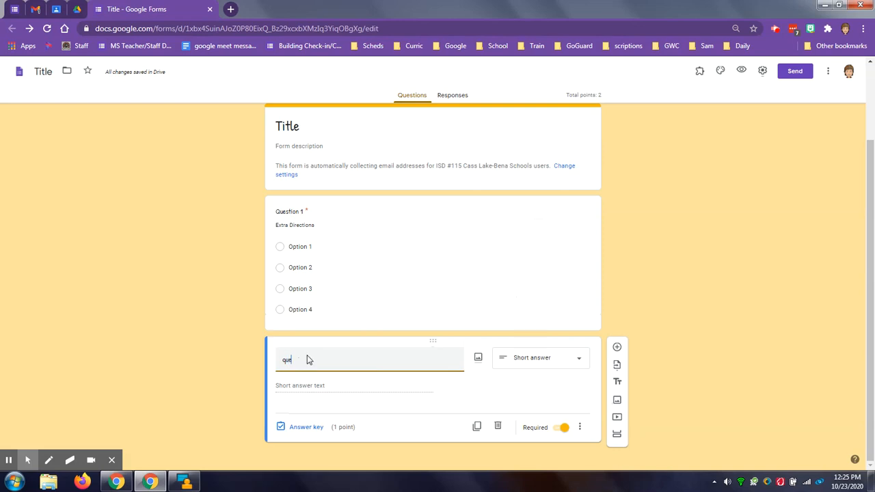
{"action": "type", "text": "stion 2"}
- Add response validation to question 2 and try the Whole number and Between conditions for numbers
{"action": "left_click", "coordinate": [581, 426]}
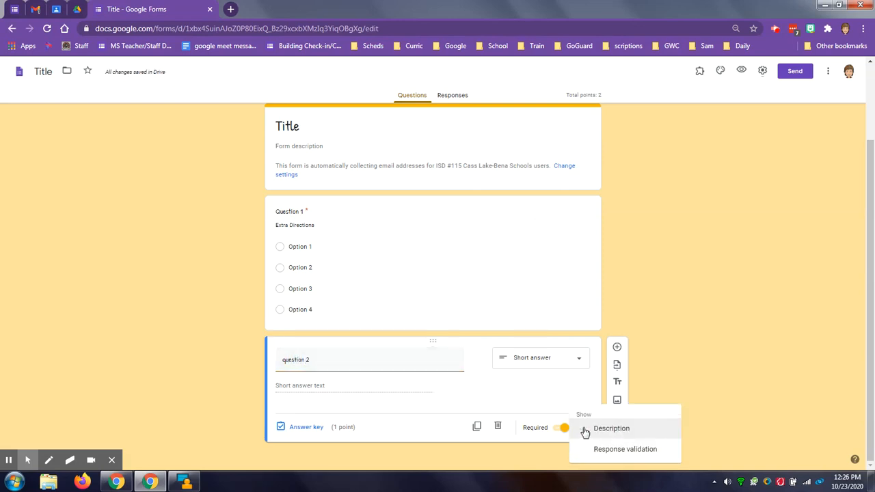
{"action": "left_click", "coordinate": [610, 455]}
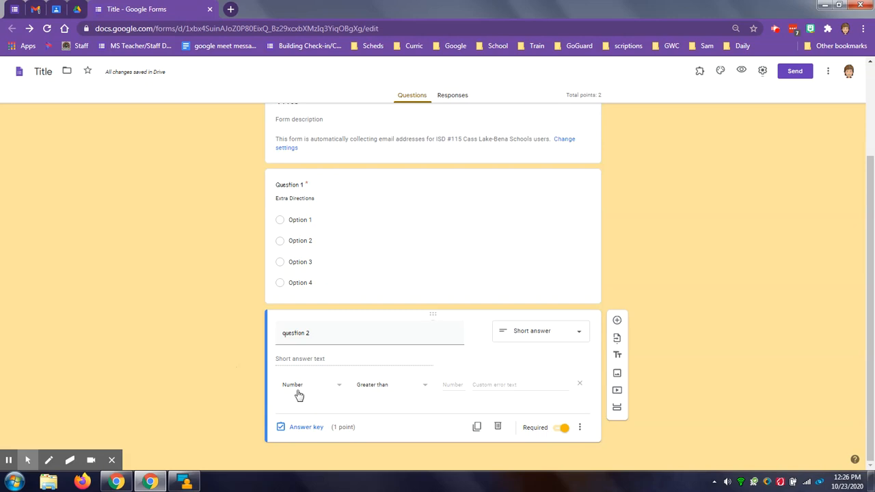
{"action": "left_click", "coordinate": [373, 390]}
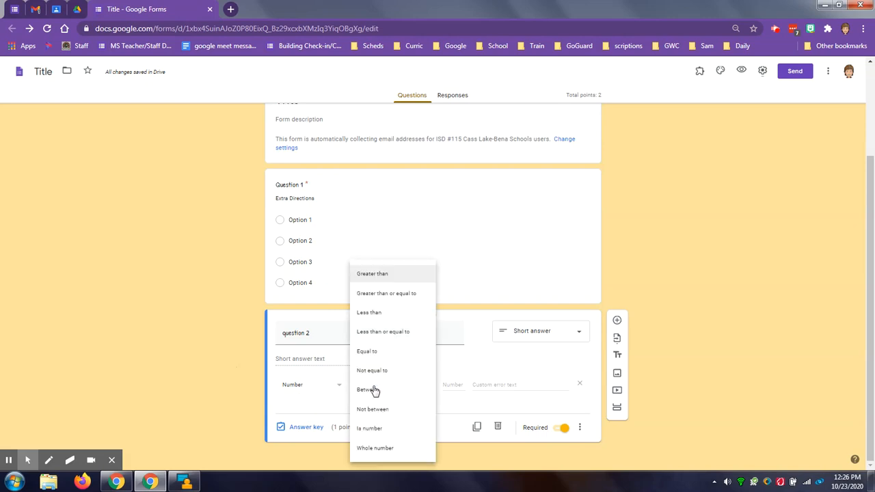
{"action": "left_click", "coordinate": [373, 448]}
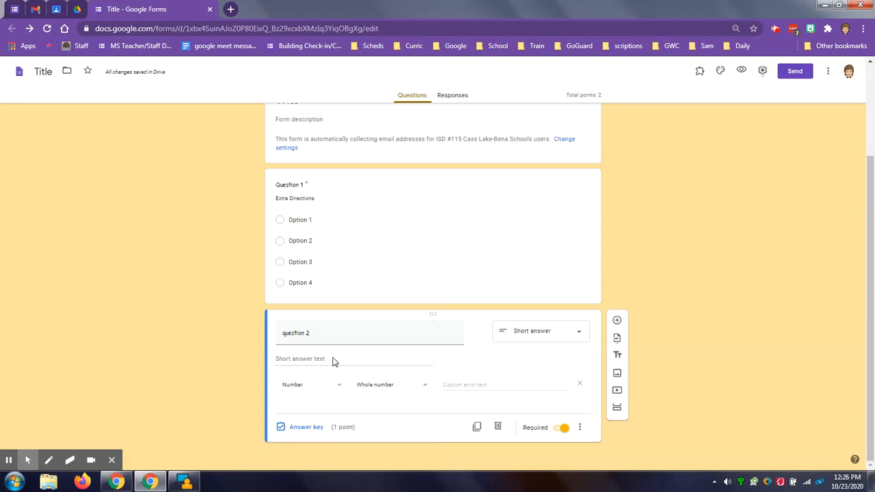
{"action": "left_click", "coordinate": [386, 388]}
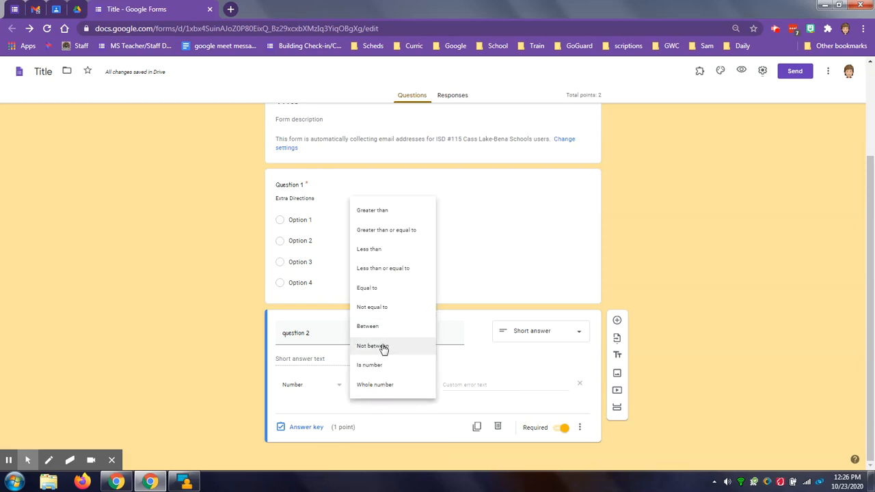
{"action": "left_click", "coordinate": [369, 327]}
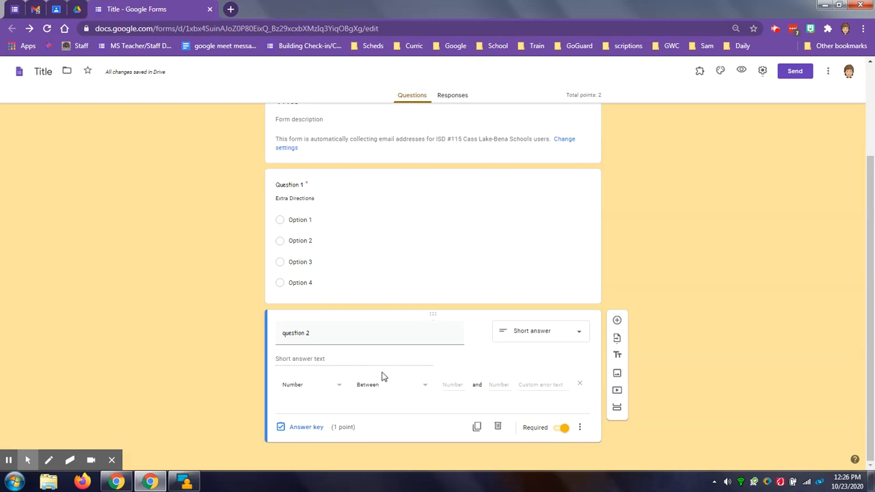
- Set question 2's response validation to Text with the Email address condition
{"action": "left_click", "coordinate": [312, 387]}
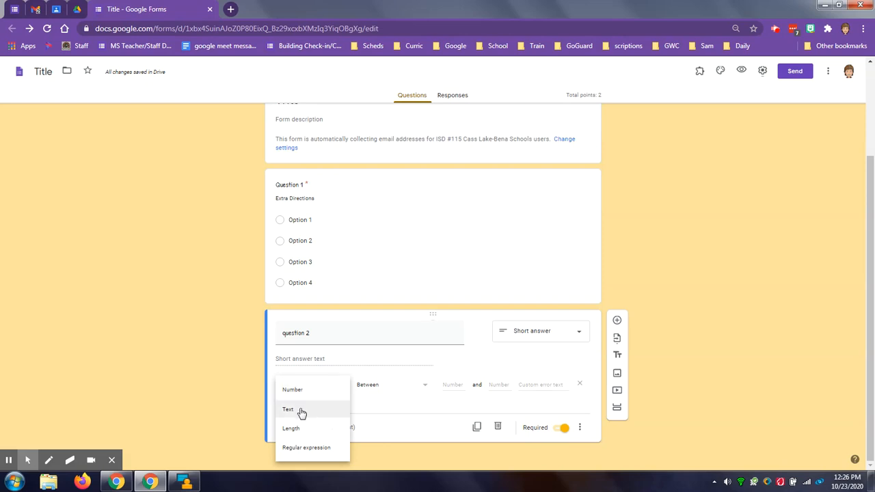
{"action": "left_click", "coordinate": [301, 410]}
{"action": "left_click", "coordinate": [375, 388]}
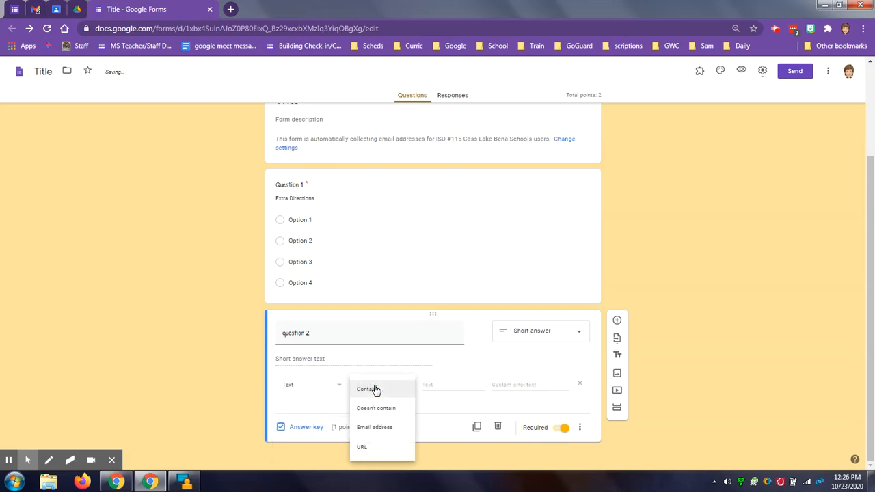
{"action": "left_click", "coordinate": [376, 429]}
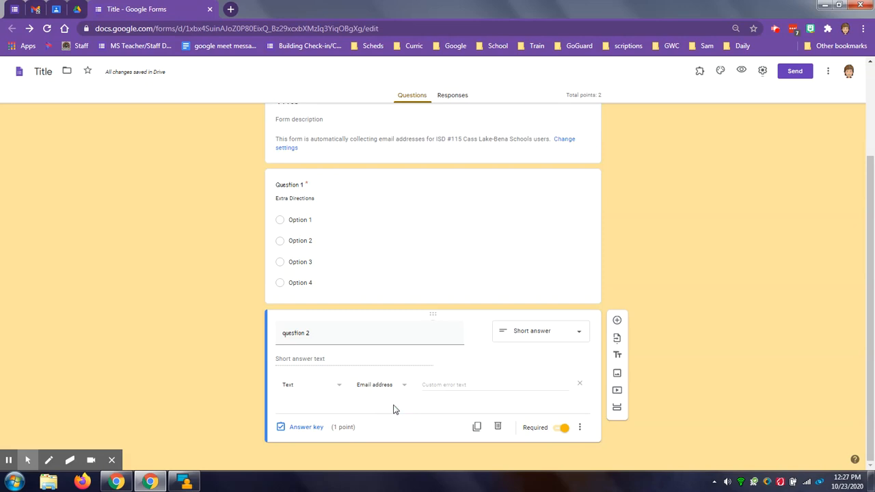
- Add a third question of type Multiple choice grid titled "question 3"
{"action": "left_click", "coordinate": [617, 320]}
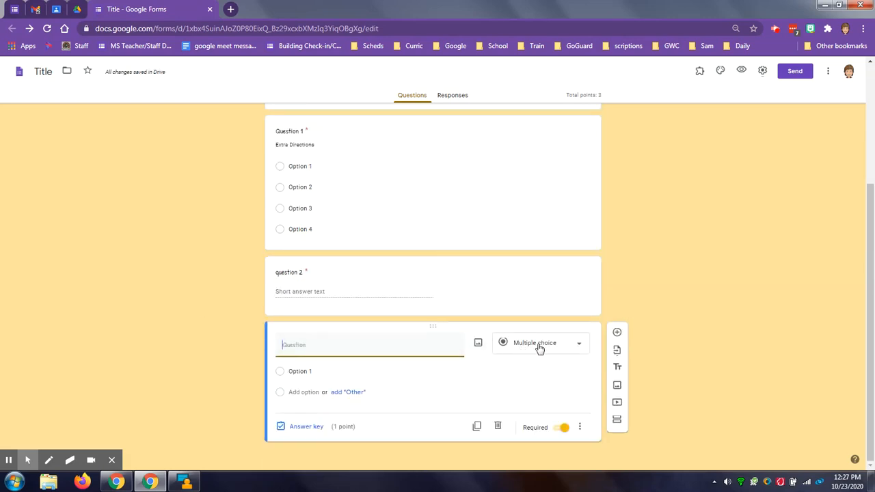
{"action": "left_click", "coordinate": [539, 347]}
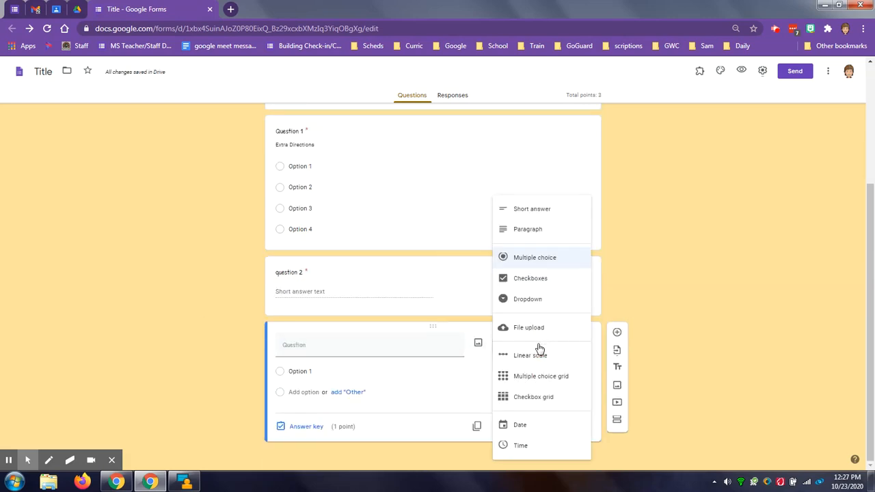
{"action": "left_click", "coordinate": [535, 380]}
{"action": "left_click", "coordinate": [307, 344]}
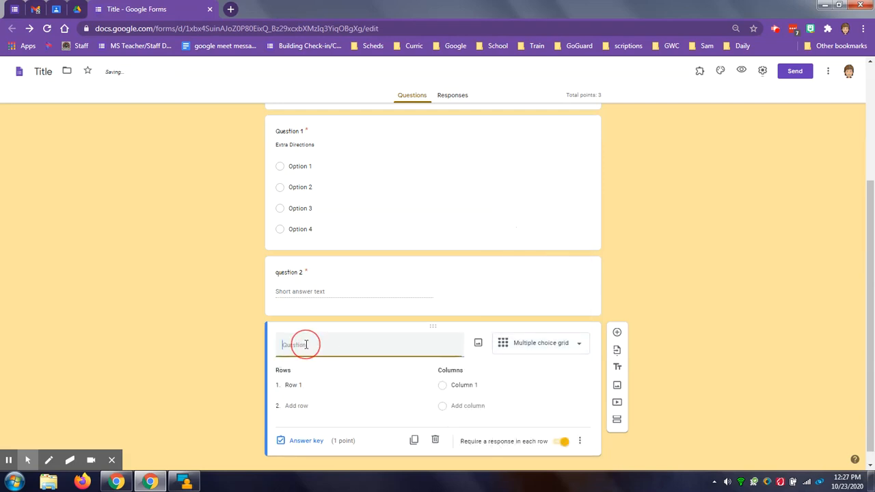
{"action": "type", "text": "question 3"}
{"action": "scroll", "coordinate": [232, 359], "scroll_direction": "down", "scroll_amount": 1}
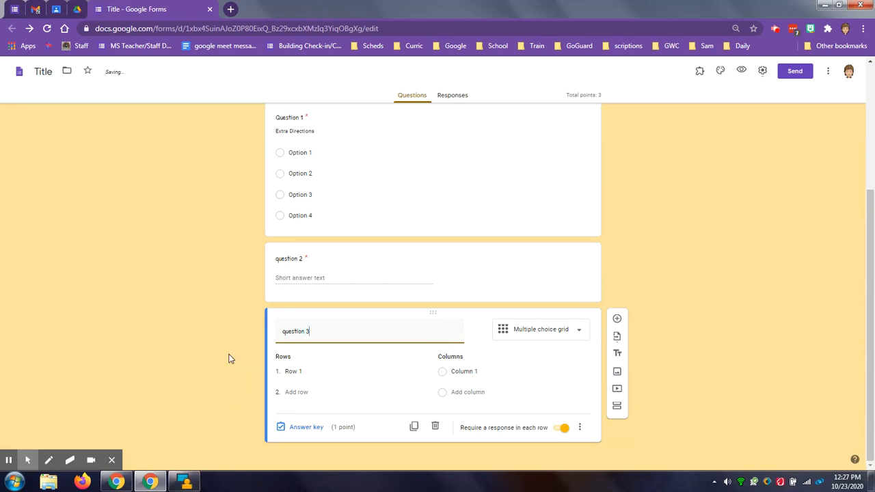
- Fill the rows of question 3's grid with 25, 20, 15 and 10
{"action": "left_click", "coordinate": [315, 373]}
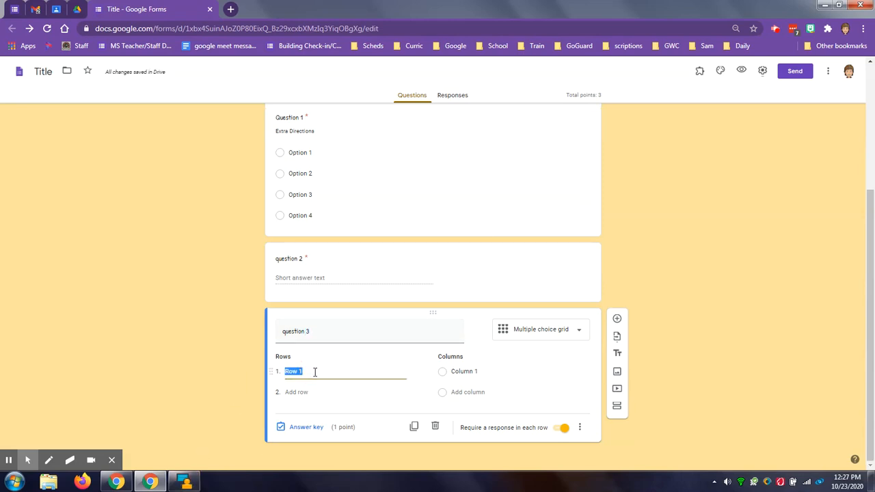
{"action": "type", "text": "25"}
{"action": "left_click", "coordinate": [305, 392]}
{"action": "type", "text": "20"}
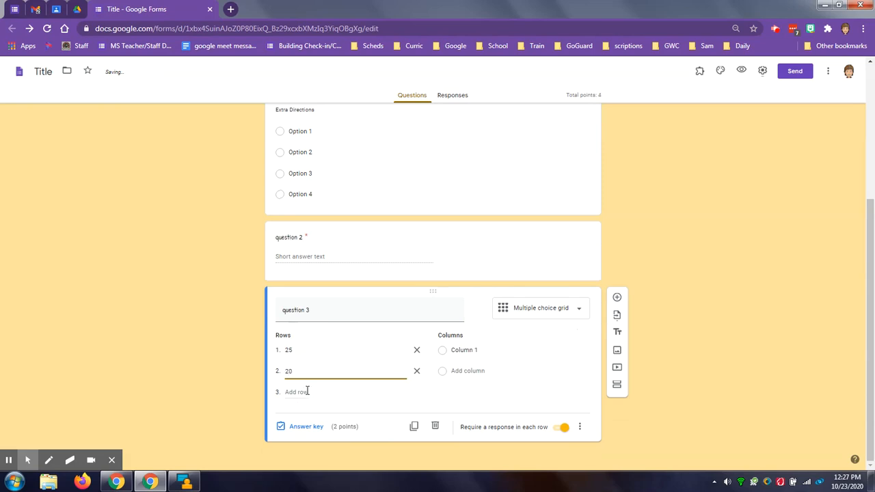
{"action": "left_click", "coordinate": [309, 392]}
{"action": "type", "text": "15"}
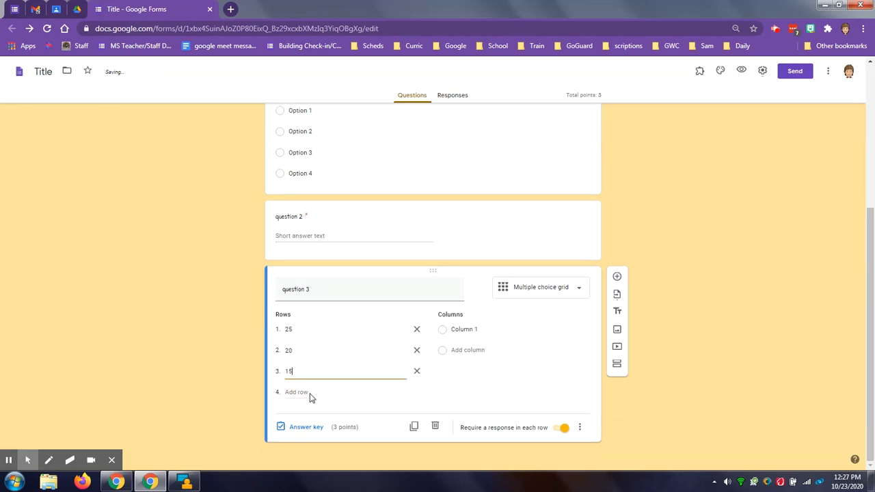
{"action": "left_click", "coordinate": [300, 388]}
{"action": "type", "text": "1"}
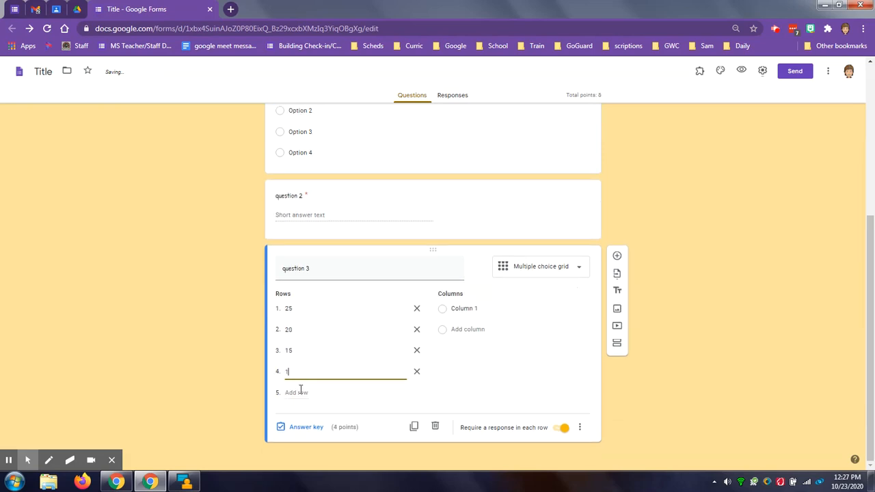
{"action": "type", "text": "0"}
- Fill the columns of question 3's grid with 5x2, 5x4, 5x5 and 5x3
{"action": "left_click", "coordinate": [474, 308]}
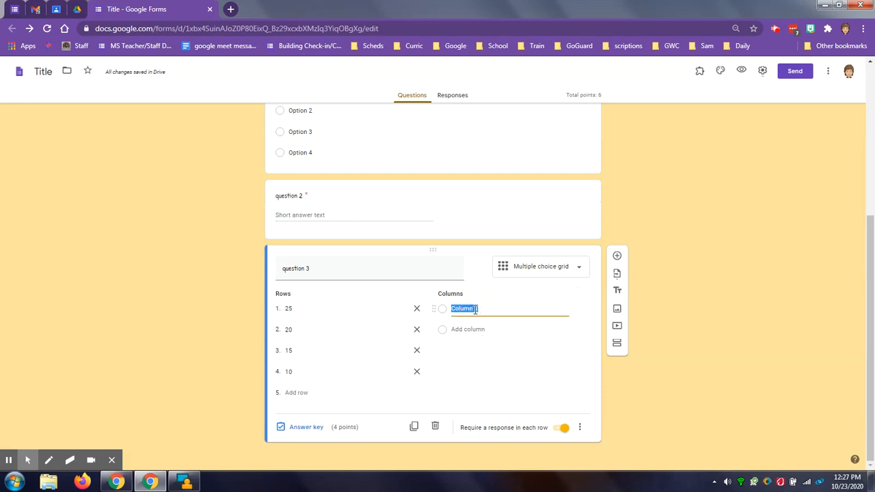
{"action": "type", "text": "5x2"}
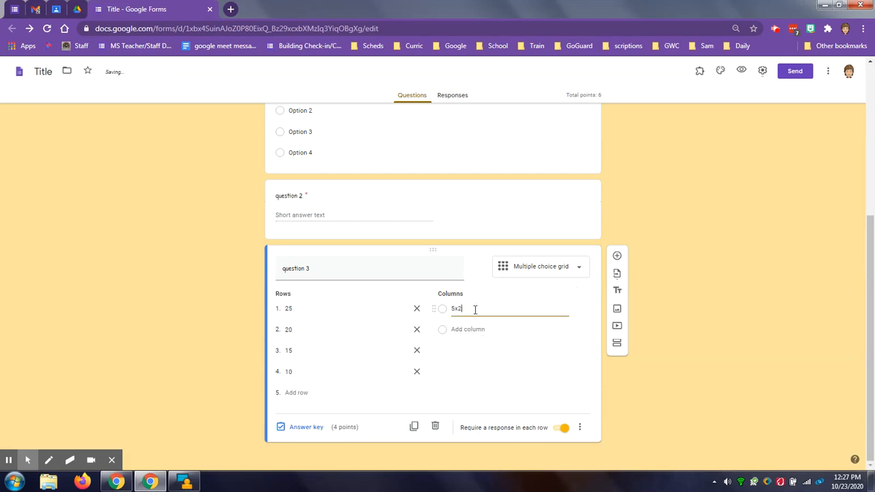
{"action": "left_click", "coordinate": [483, 329]}
{"action": "type", "text": "5"}
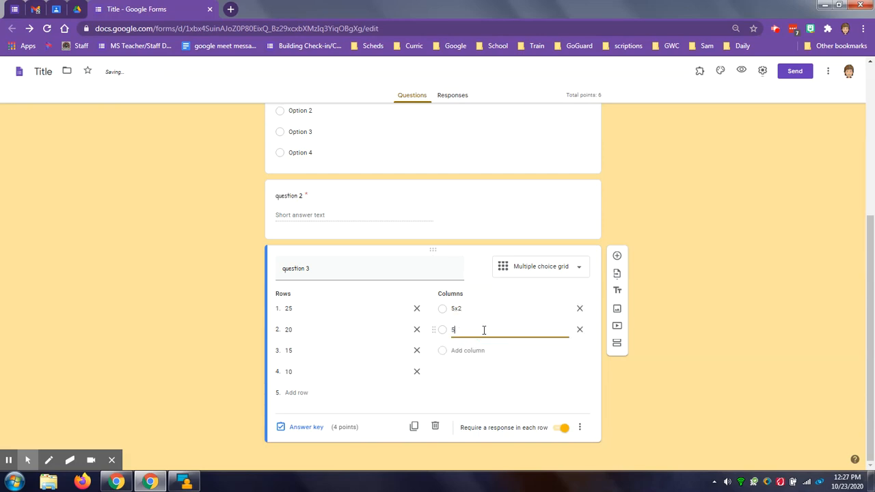
{"action": "type", "text": "x4"}
{"action": "left_click", "coordinate": [488, 350]}
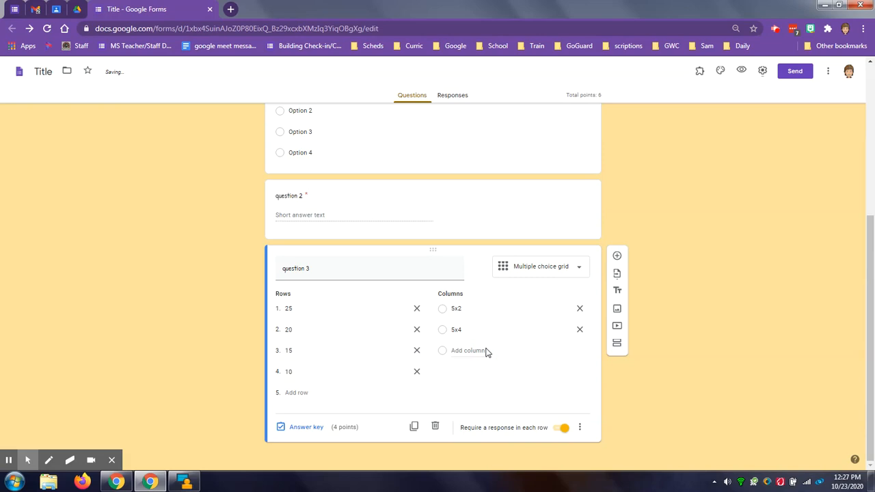
{"action": "left_click", "coordinate": [472, 351]}
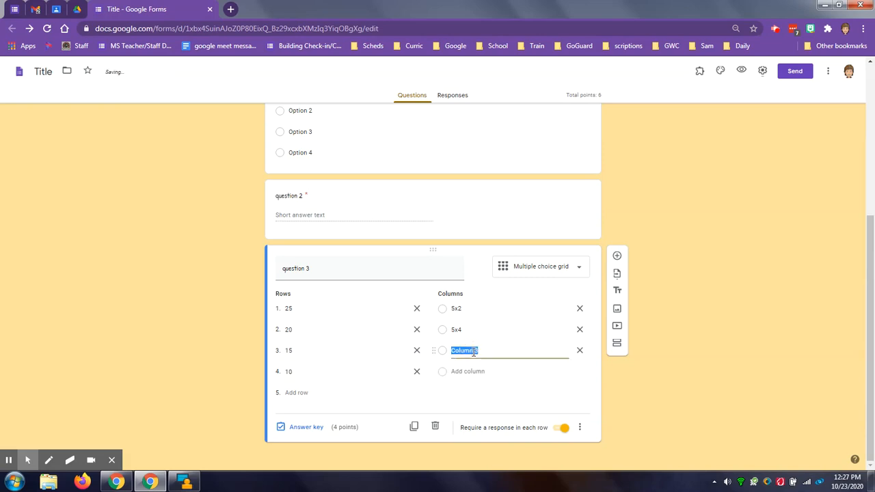
{"action": "type", "text": "5x5"}
{"action": "left_click", "coordinate": [470, 371]}
{"action": "type", "text": "5"}
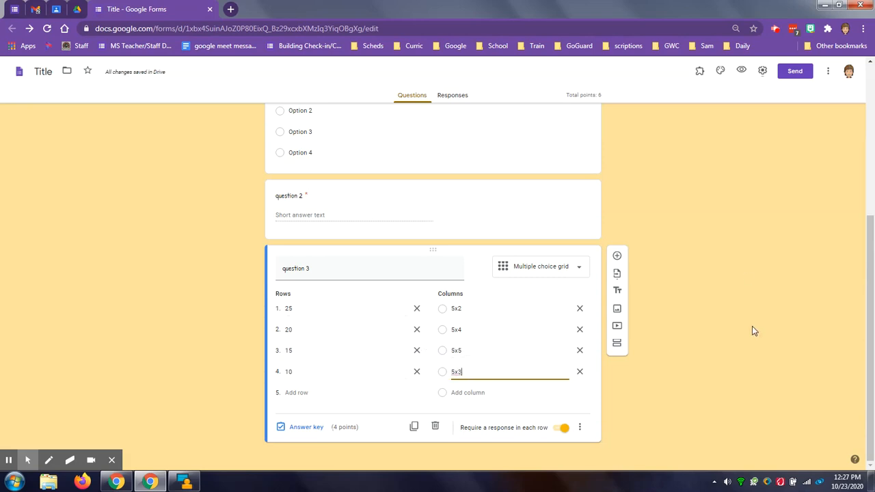
- Preview the form, match 25 to 5x5, 20 to 5x4, 15 to 5x3 and 10 to 5x2 in question 3, and close the preview without submitting
{"action": "left_click", "coordinate": [742, 72]}
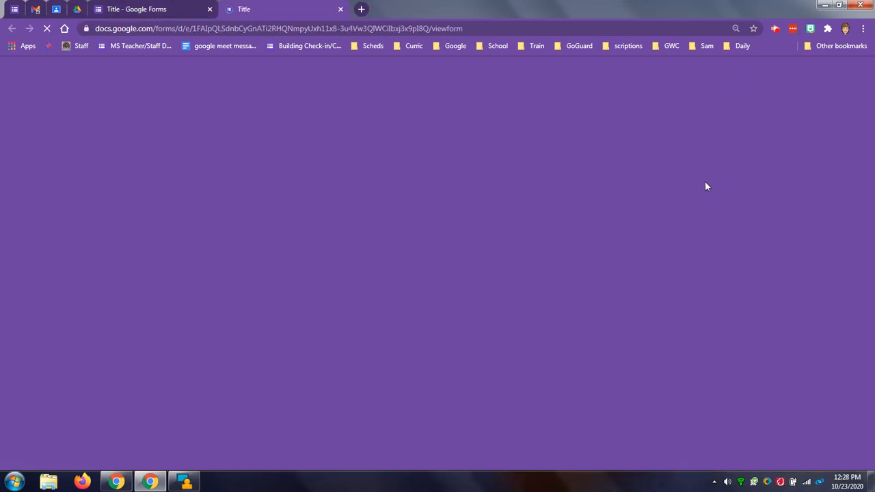
{"action": "scroll", "coordinate": [668, 251], "scroll_direction": "down", "scroll_amount": 3}
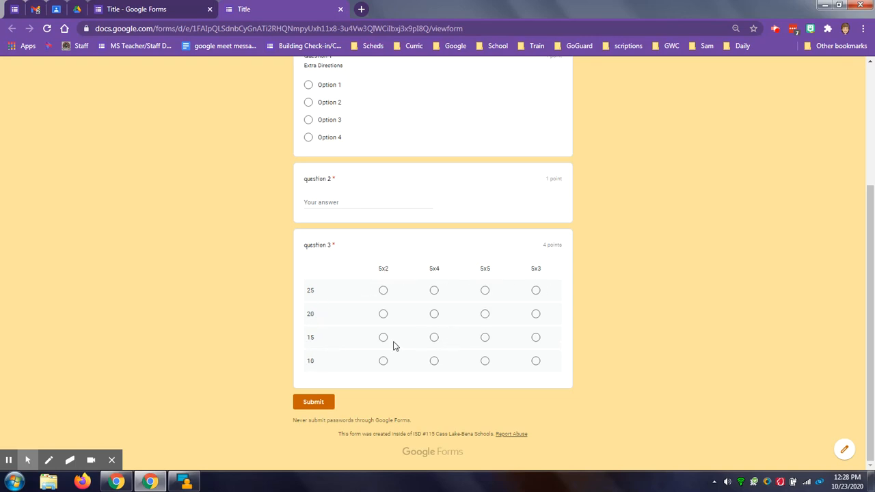
{"action": "left_click", "coordinate": [536, 338]}
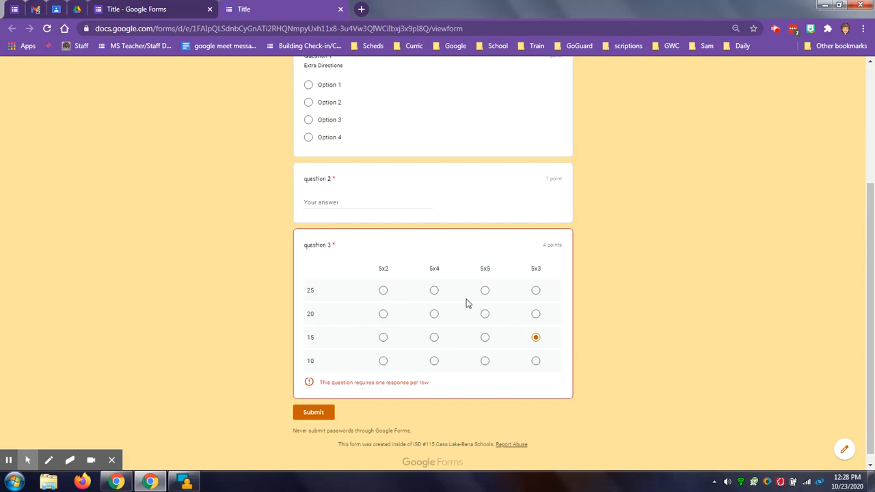
{"action": "left_click", "coordinate": [433, 316]}
{"action": "left_click", "coordinate": [383, 362]}
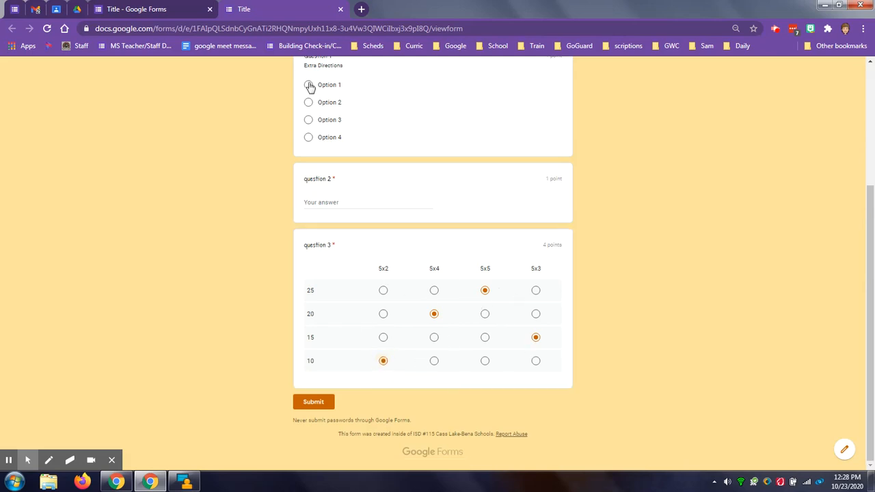
{"action": "left_click", "coordinate": [340, 9]}
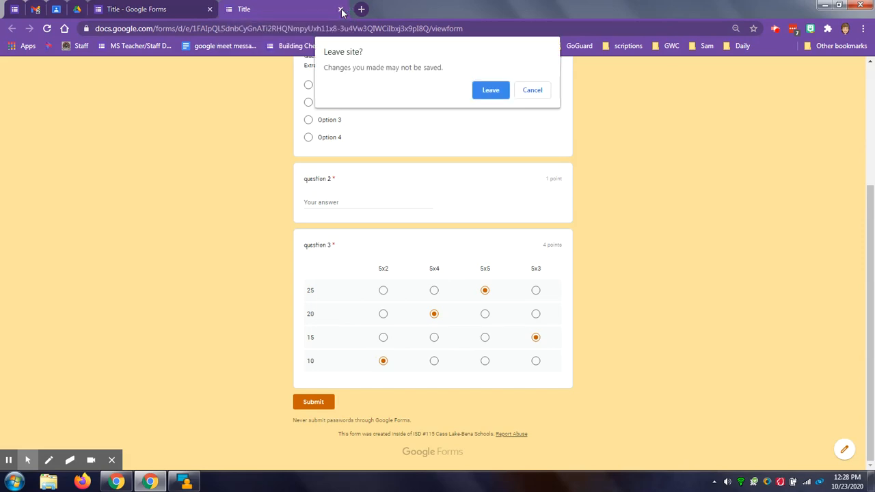
{"action": "left_click", "coordinate": [491, 89]}
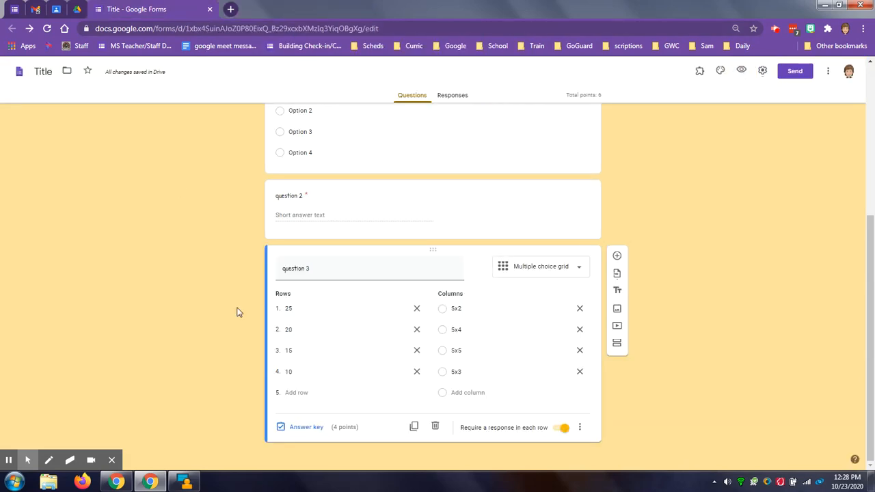
- Add a title and description block below question 3 and delete it
{"action": "left_click", "coordinate": [617, 292]}
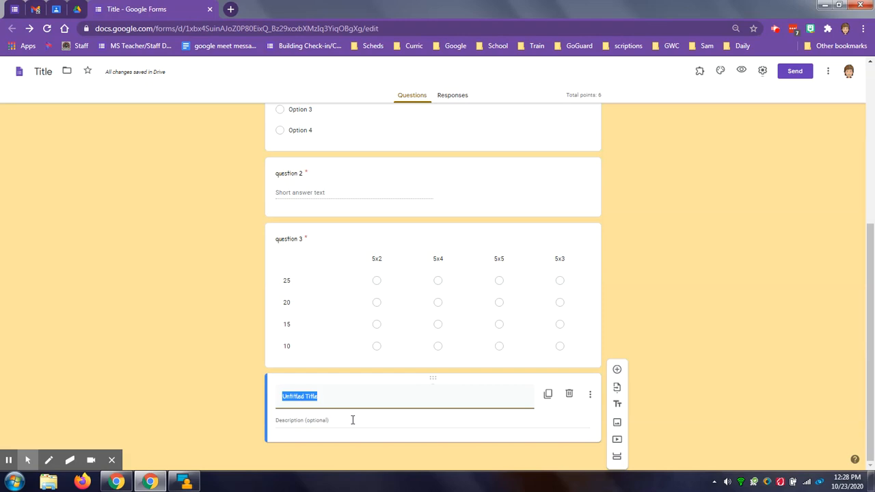
{"action": "left_click", "coordinate": [569, 396]}
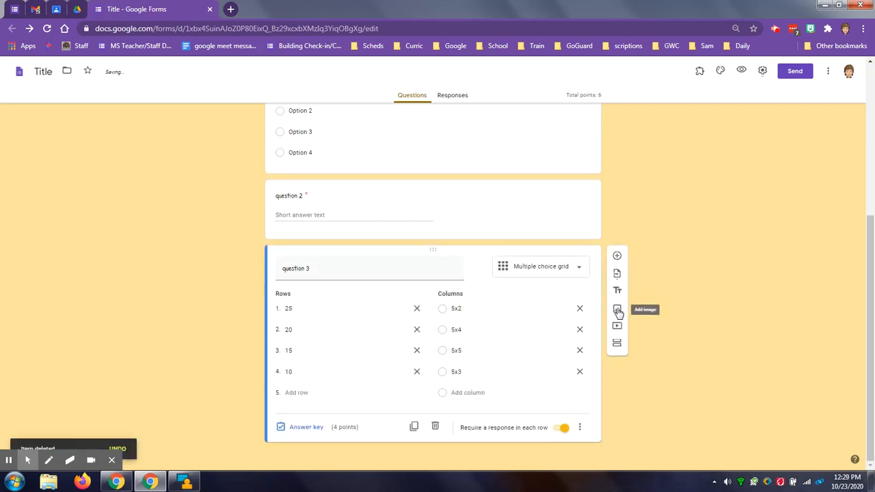
- Search Google images for "triangle" and insert the outlined triangle with marked angles and sides below question 3
{"action": "left_click", "coordinate": [617, 310]}
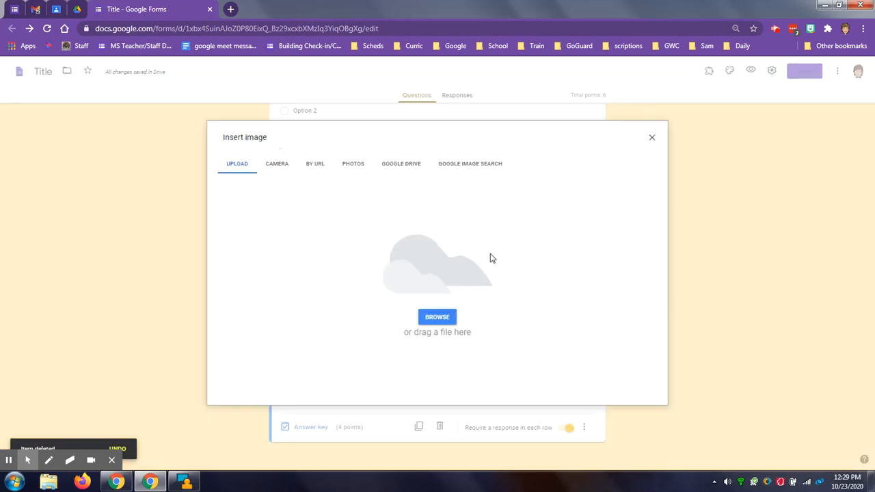
{"action": "left_click", "coordinate": [459, 167]}
{"action": "type", "text": "triangle"}
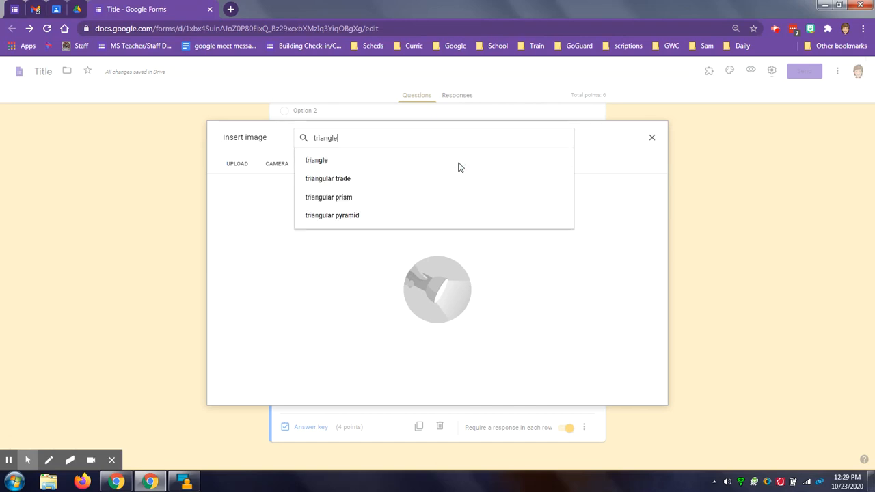
{"action": "key", "text": "Return"}
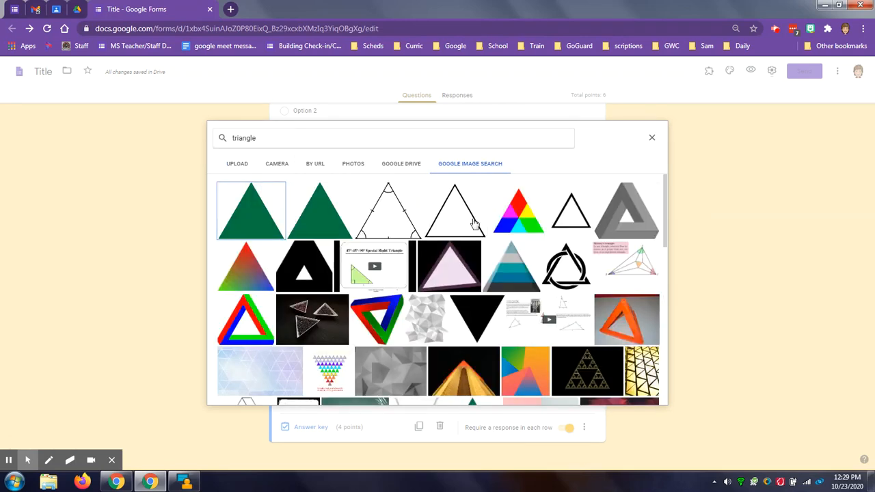
{"action": "left_click", "coordinate": [388, 205]}
{"action": "left_click", "coordinate": [646, 395]}
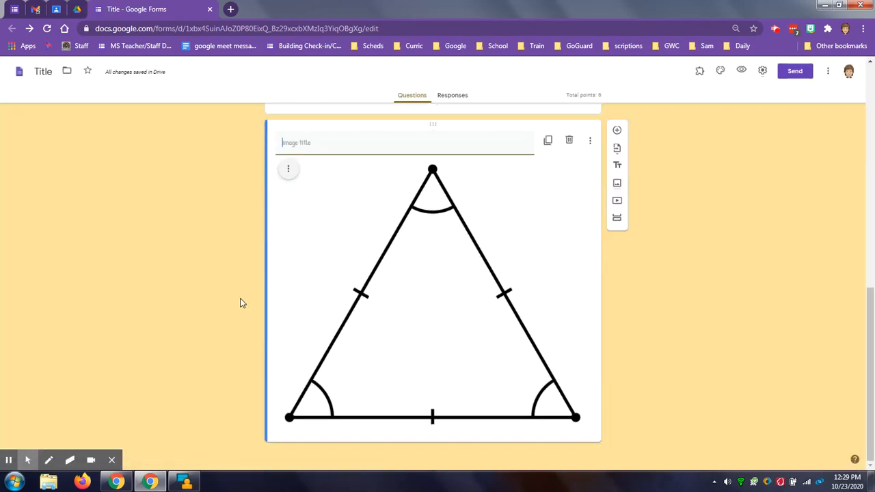
- Title the inserted triangle image "triangle"
{"action": "scroll", "coordinate": [225, 287], "scroll_direction": "up", "scroll_amount": 3}
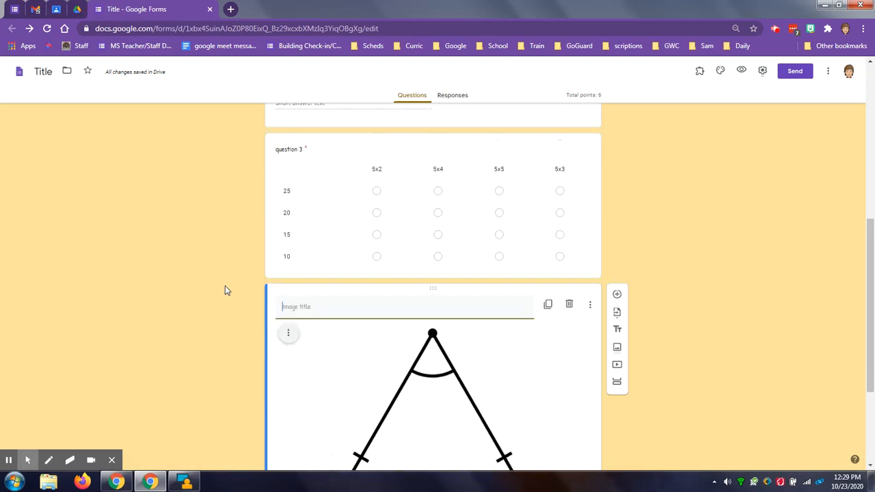
{"action": "scroll", "coordinate": [227, 290], "scroll_direction": "down", "scroll_amount": 3}
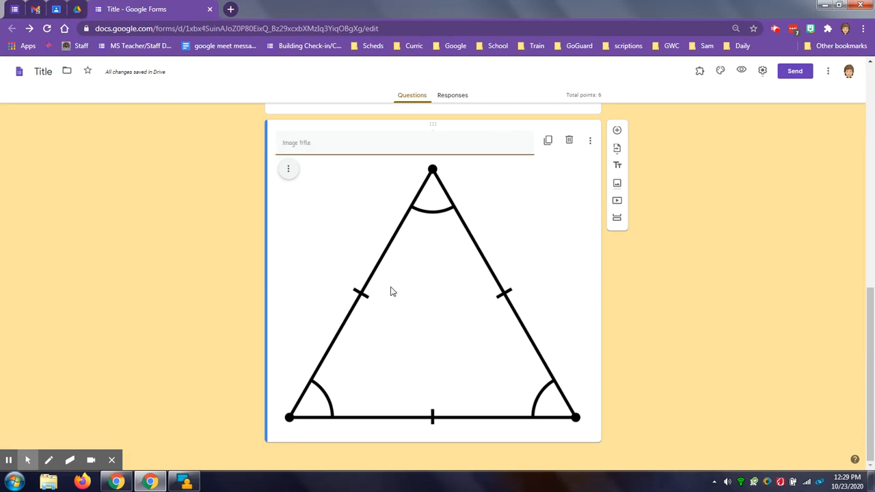
{"action": "scroll", "coordinate": [225, 273], "scroll_direction": "up", "scroll_amount": 1}
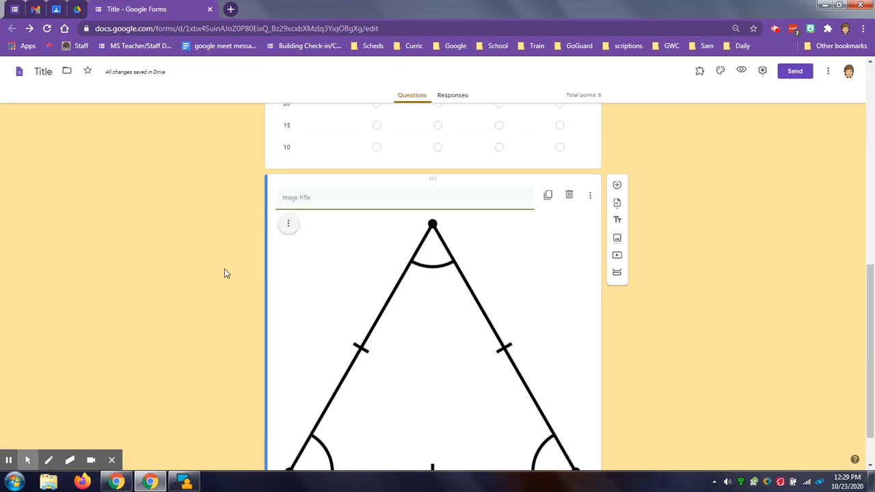
{"action": "scroll", "coordinate": [225, 273], "scroll_direction": "up", "scroll_amount": 1}
{"action": "scroll", "coordinate": [225, 273], "scroll_direction": "down", "scroll_amount": 2}
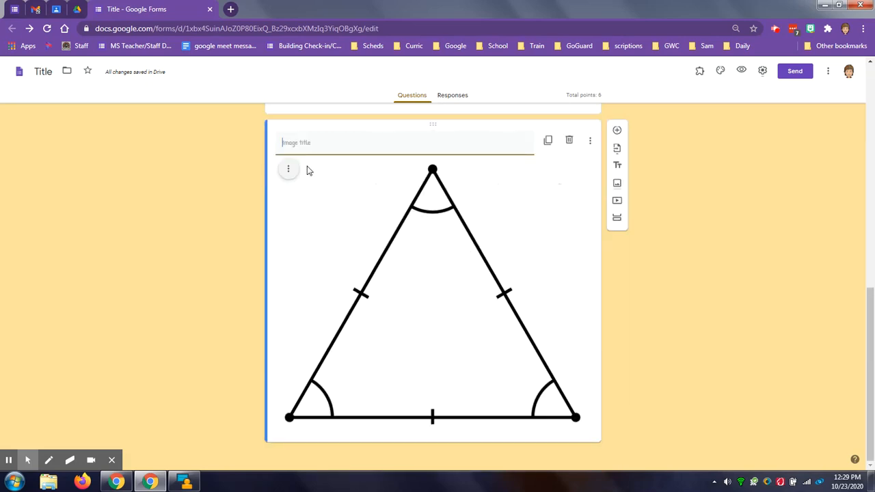
{"action": "left_click", "coordinate": [325, 144]}
{"action": "type", "text": "triangle"}
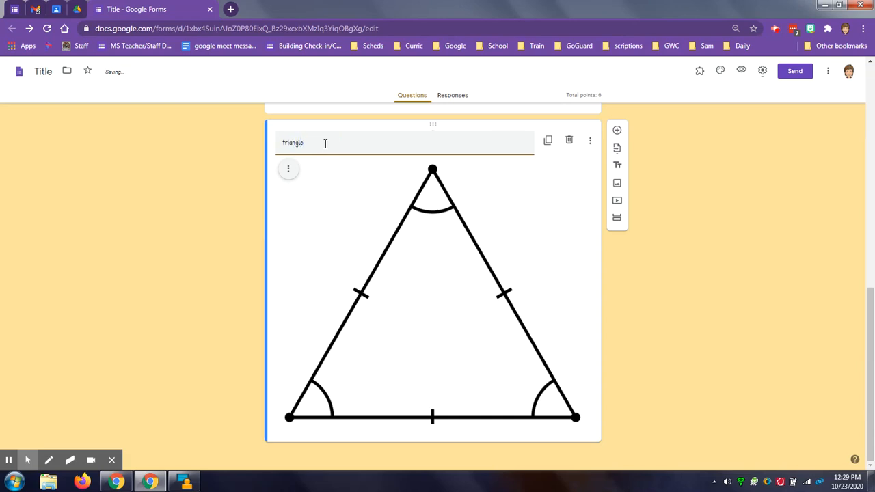
- Try right alignment on the triangle image and set its alignment to center
{"action": "left_click", "coordinate": [289, 168]}
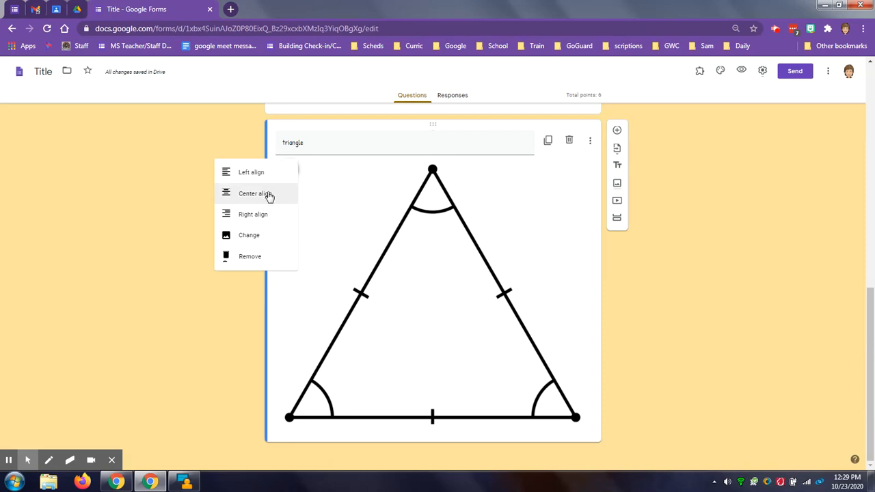
{"action": "left_click", "coordinate": [269, 196]}
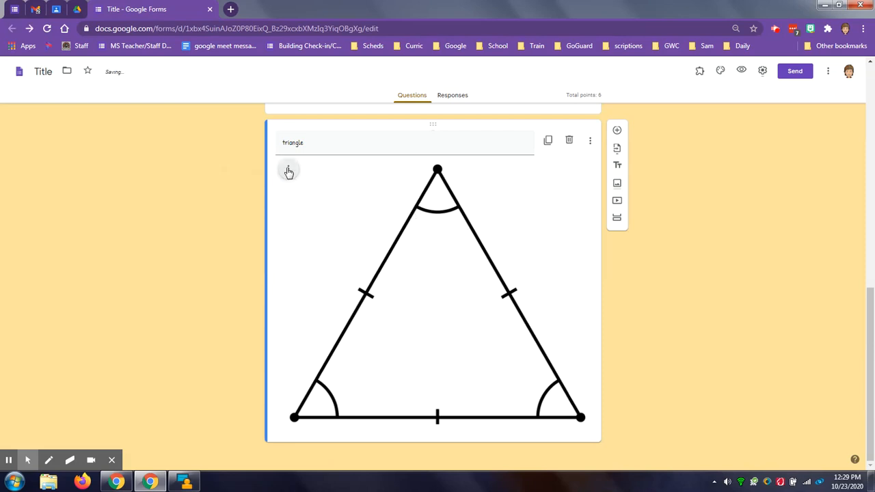
{"action": "left_click", "coordinate": [288, 171]}
{"action": "left_click", "coordinate": [287, 212]}
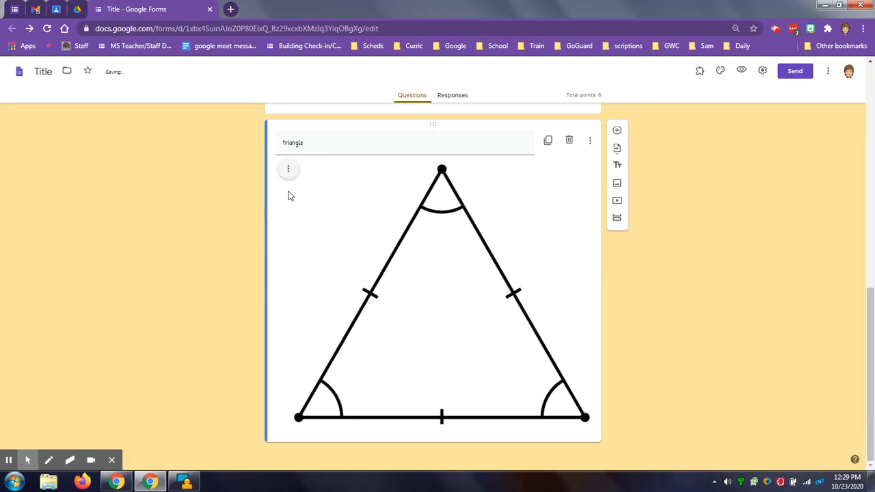
{"action": "left_click", "coordinate": [289, 169]}
{"action": "left_click", "coordinate": [272, 192]}
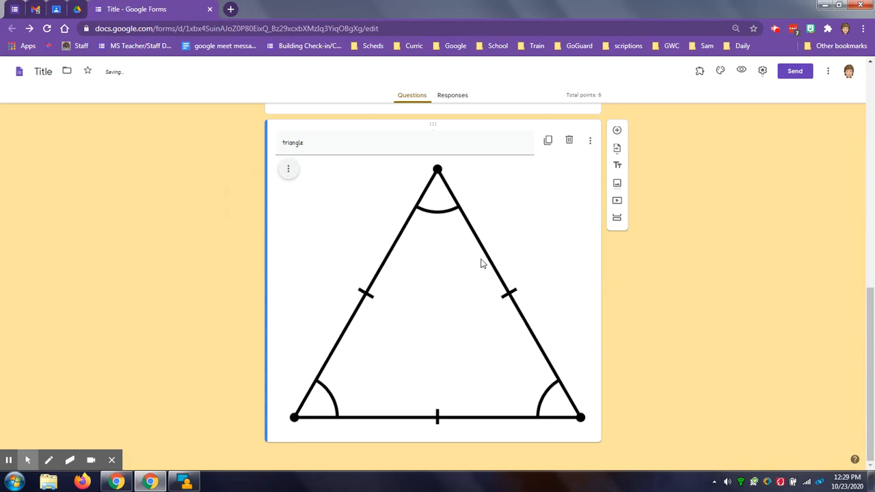
- Enable hover text for the triangle image and enter "hover text"
{"action": "left_click", "coordinate": [592, 144]}
{"action": "left_click", "coordinate": [615, 178]}
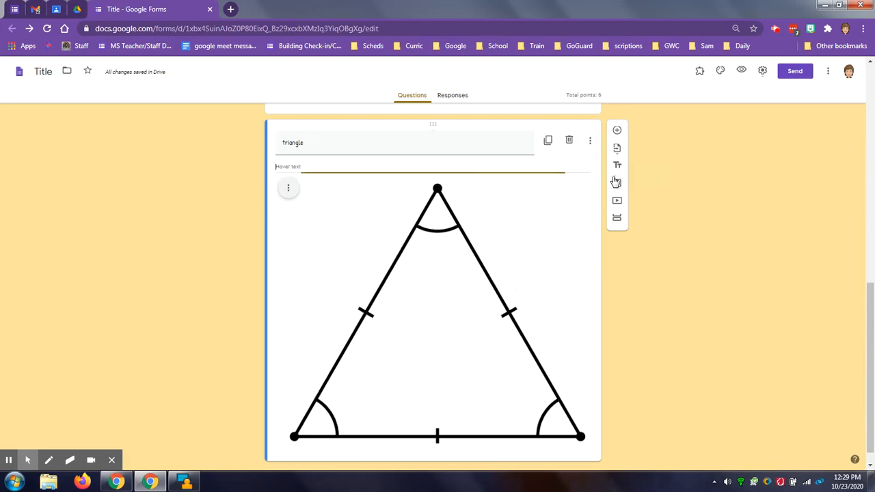
{"action": "type", "text": "hover text"}
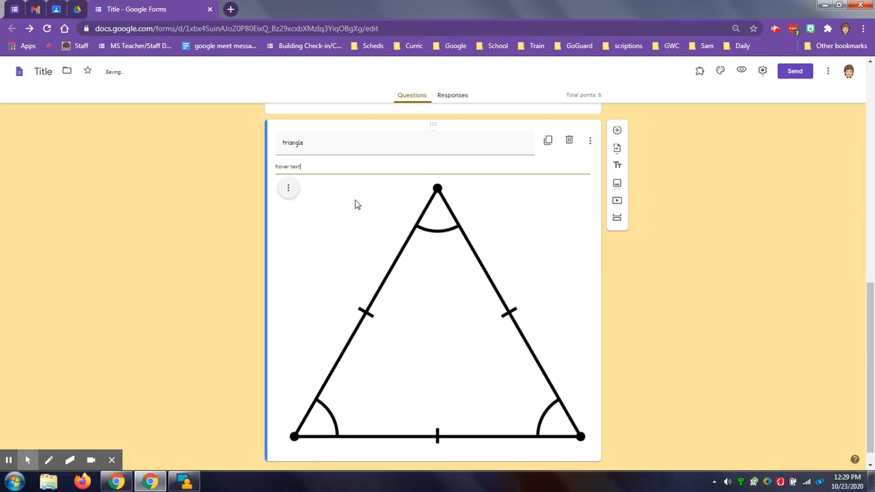
- Preview the form and examine how the triangle image appears below question 3
{"action": "left_click", "coordinate": [742, 71]}
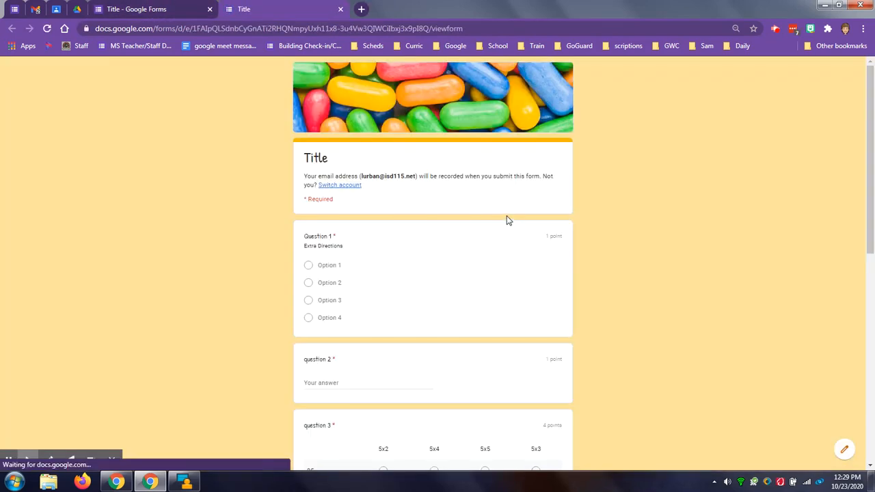
{"action": "scroll", "coordinate": [459, 269], "scroll_direction": "down", "scroll_amount": 1}
{"action": "scroll", "coordinate": [459, 270], "scroll_direction": "down", "scroll_amount": 6}
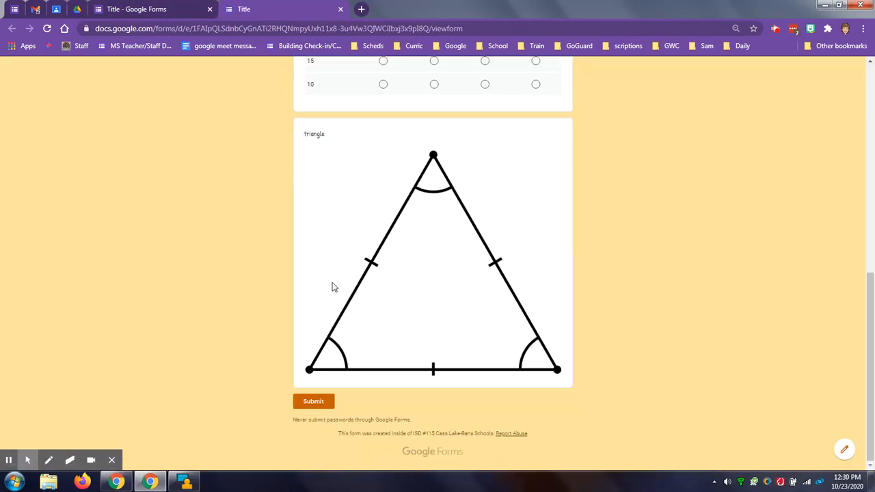
- Check the triangle image's hover text in the form preview and close the preview
{"action": "mouse_move", "coordinate": [419, 267]}
{"action": "mouse_move", "coordinate": [472, 257]}
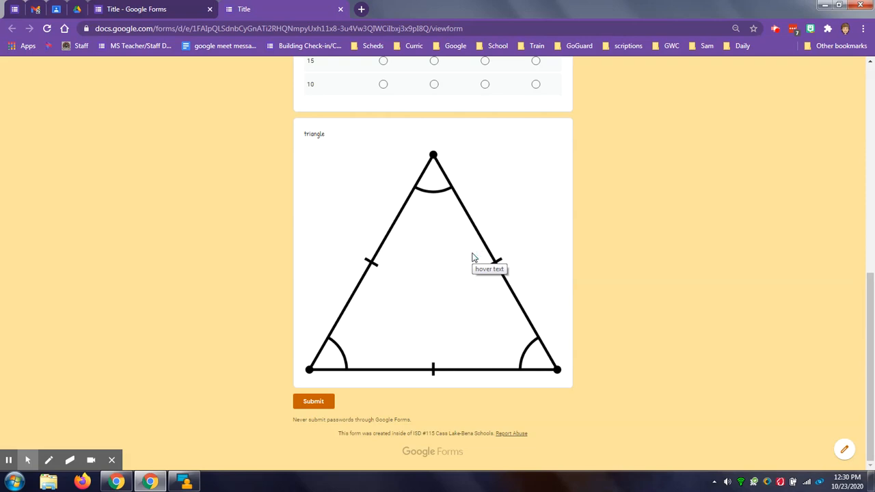
{"action": "left_click", "coordinate": [340, 9]}
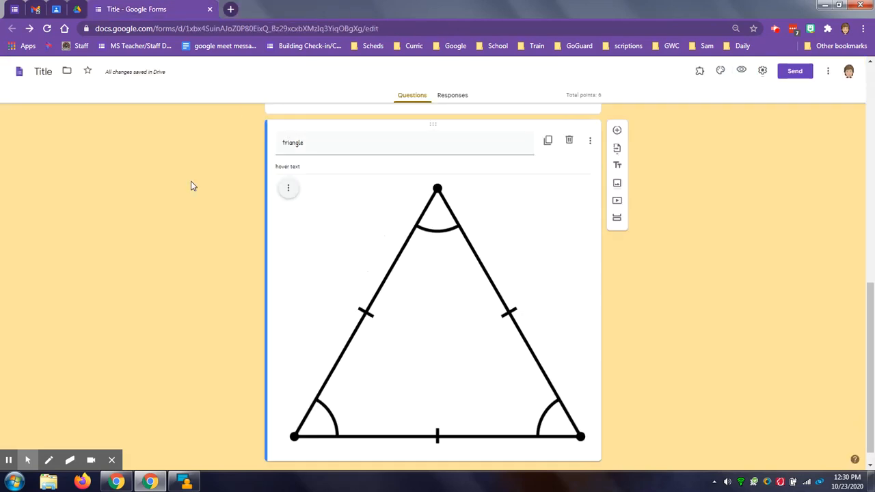
- Search YouTube for "triangles" and insert the Class 10 Maths Chapter 6 full-chapter video below the triangle image
{"action": "scroll", "coordinate": [178, 226], "scroll_direction": "down", "scroll_amount": 1}
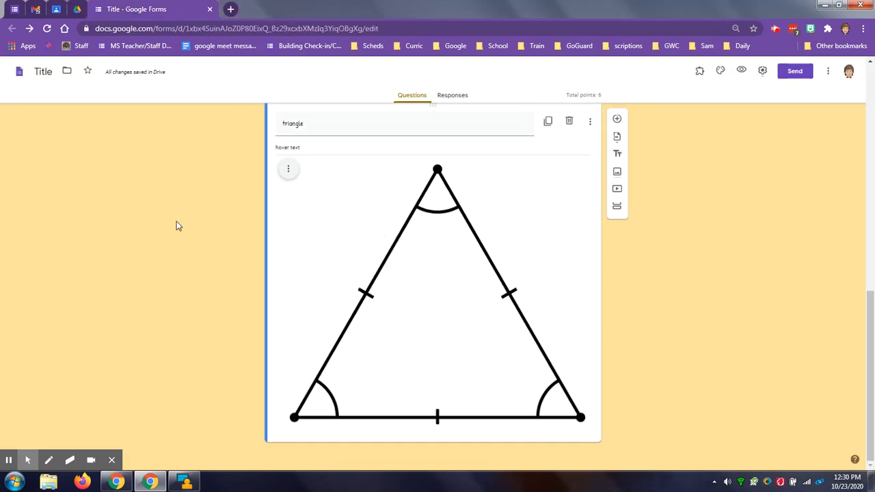
{"action": "left_click", "coordinate": [616, 188]}
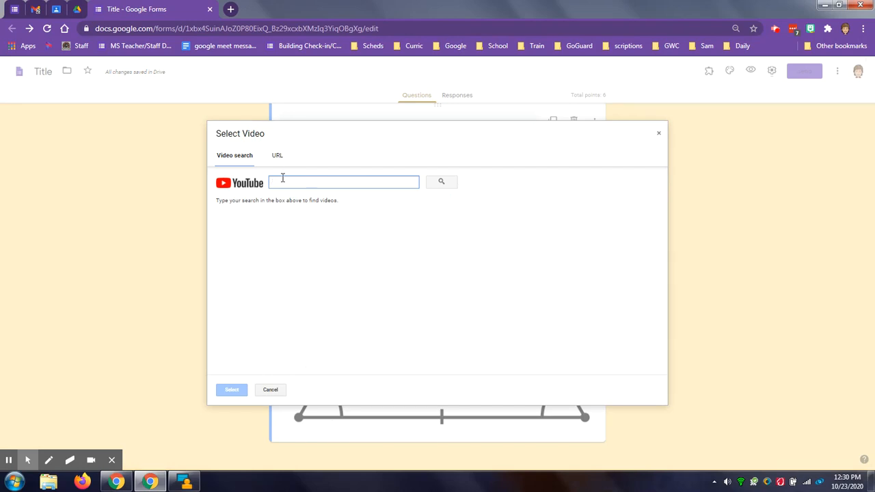
{"action": "type", "text": "triangles"}
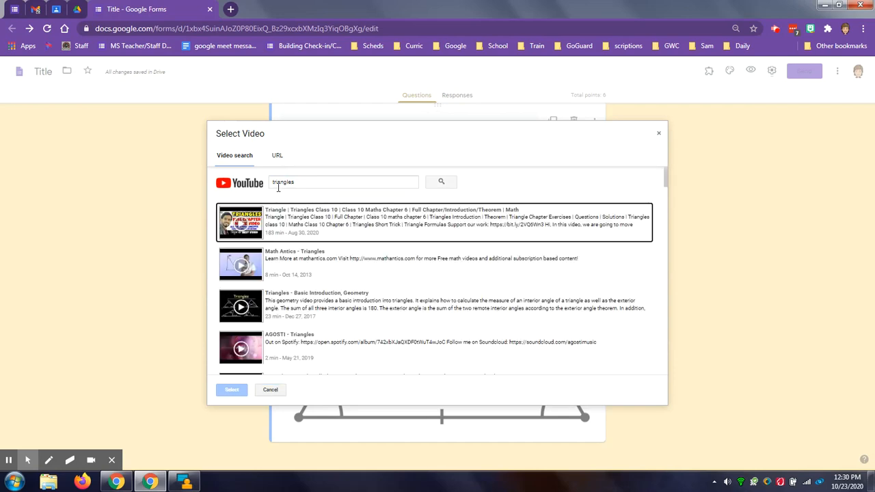
{"action": "left_click", "coordinate": [251, 226]}
{"action": "left_click", "coordinate": [231, 389]}
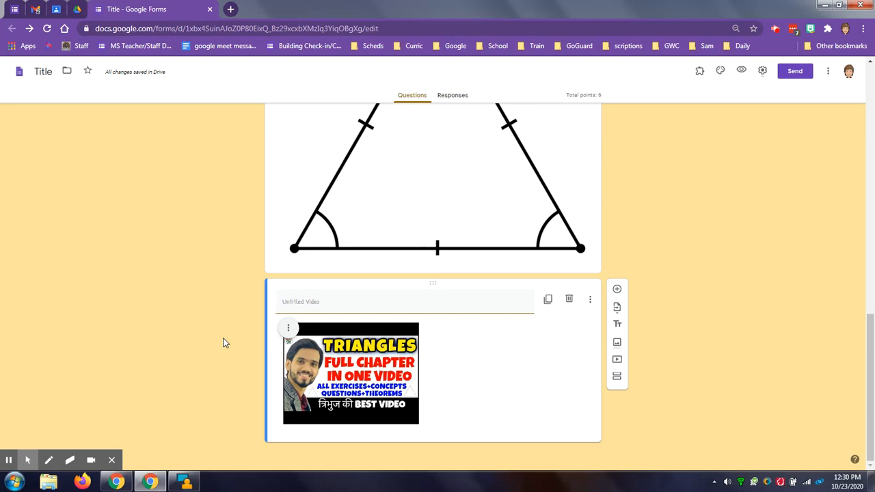
- Center the inserted triangles video and look at its Caption option without enabling it
{"action": "left_click", "coordinate": [288, 328]}
{"action": "left_click", "coordinate": [256, 359]}
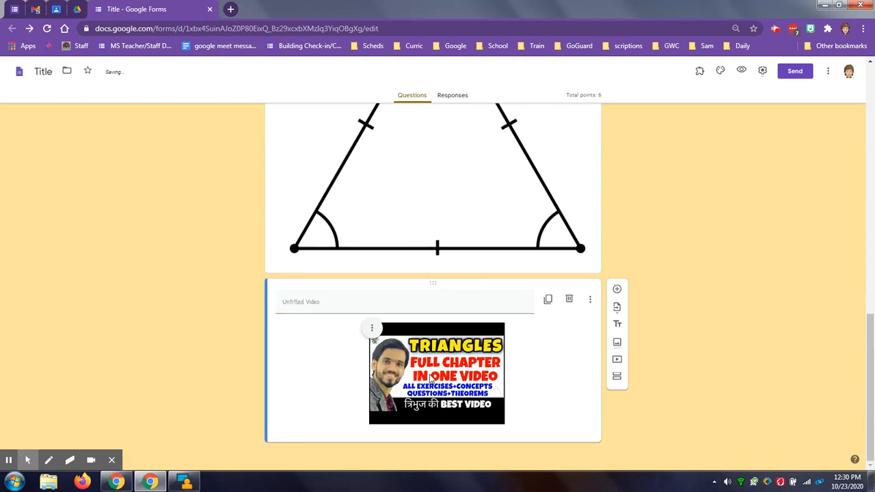
{"action": "left_click", "coordinate": [590, 299]}
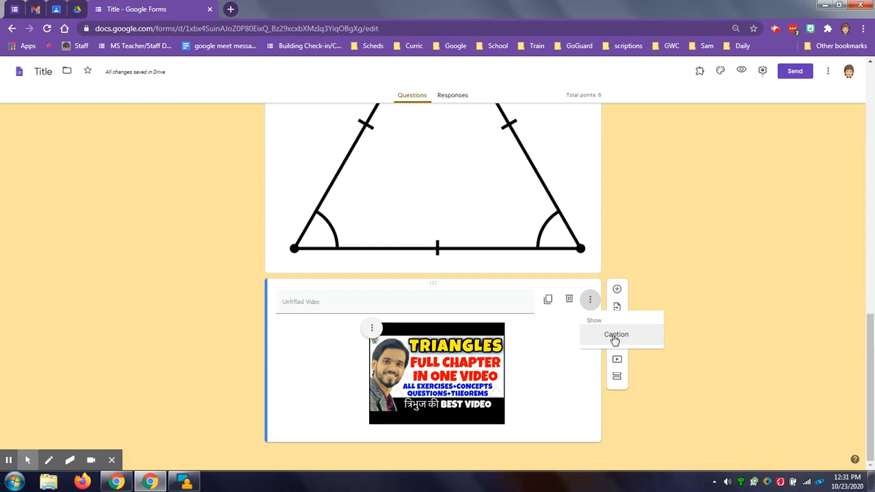
{"action": "left_click", "coordinate": [221, 337]}
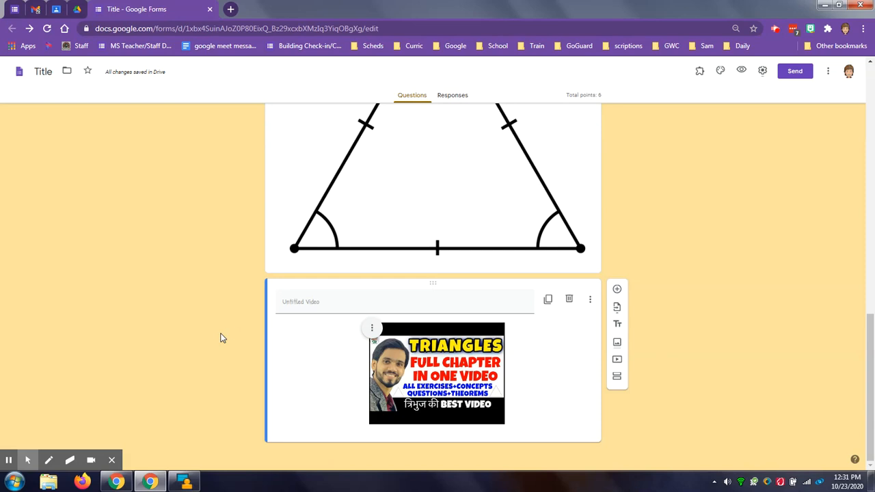
- Switch to Google Classroom and open the Classwork page of Demo Class
{"action": "scroll", "coordinate": [208, 347], "scroll_direction": "up", "scroll_amount": 15}
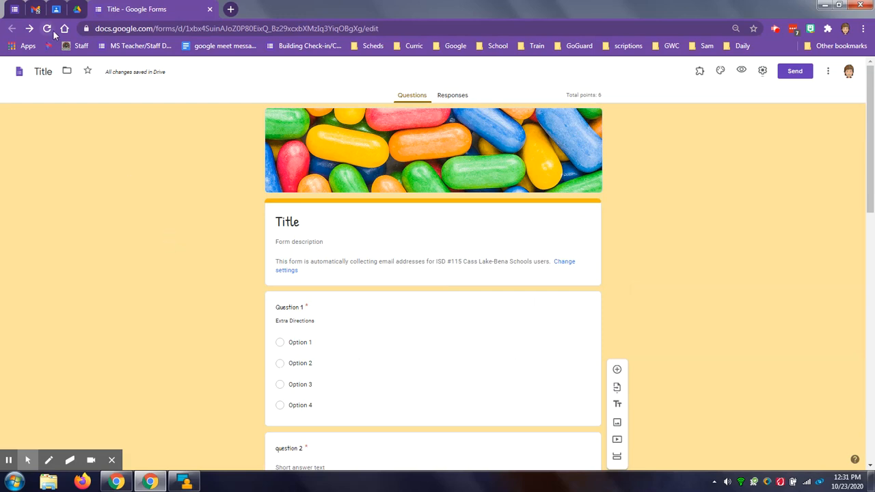
{"action": "left_click", "coordinate": [56, 9]}
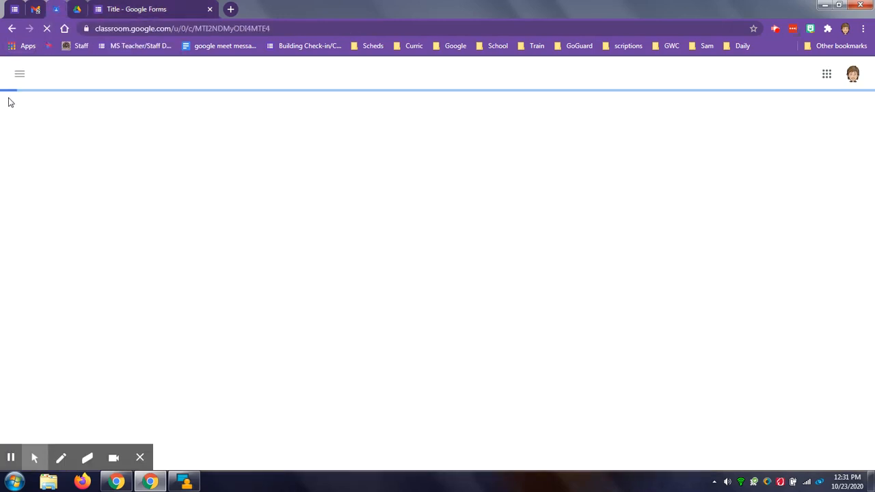
{"action": "left_click", "coordinate": [18, 75]}
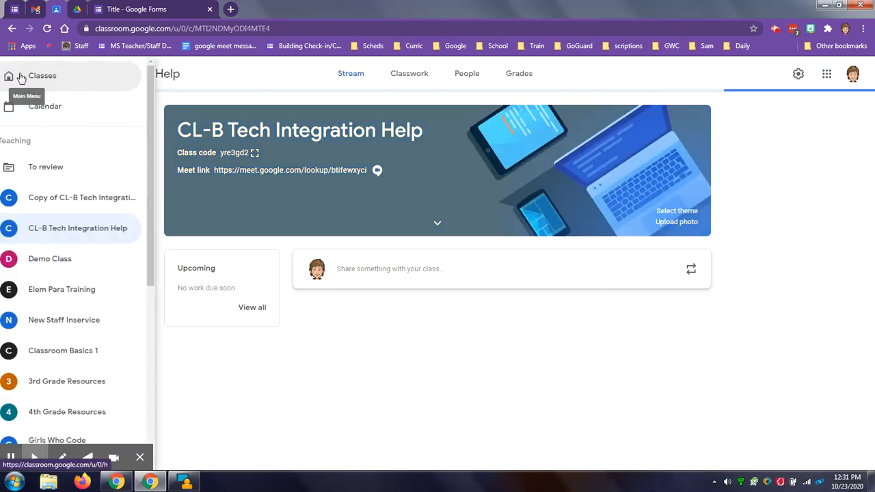
{"action": "left_click", "coordinate": [63, 258]}
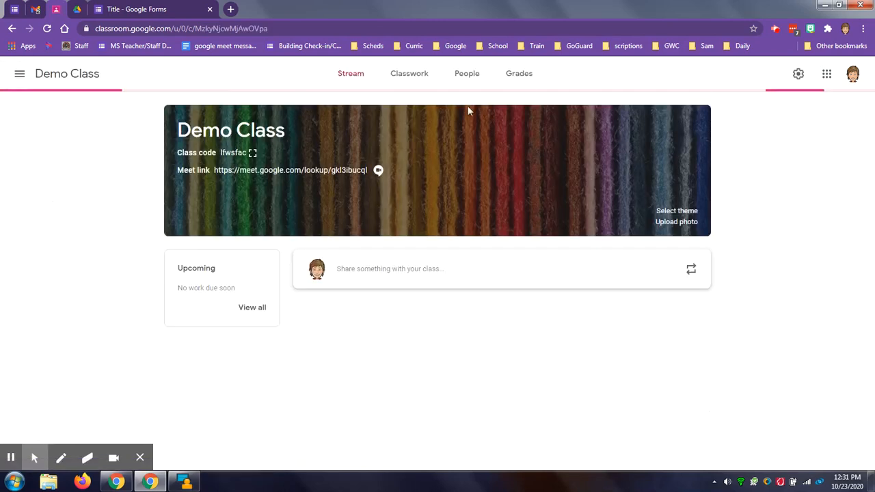
{"action": "left_click", "coordinate": [411, 79]}
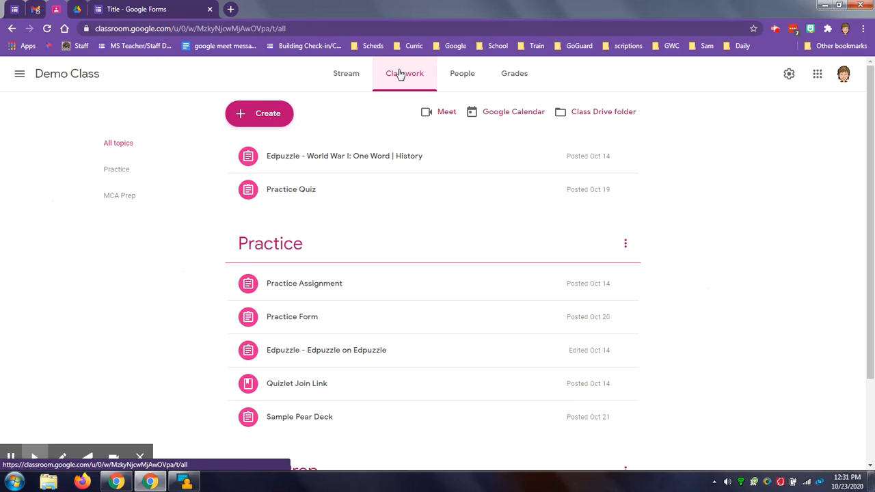
- Create a new assignment in Demo Class titled "Practice quiz form"
{"action": "left_click", "coordinate": [267, 117]}
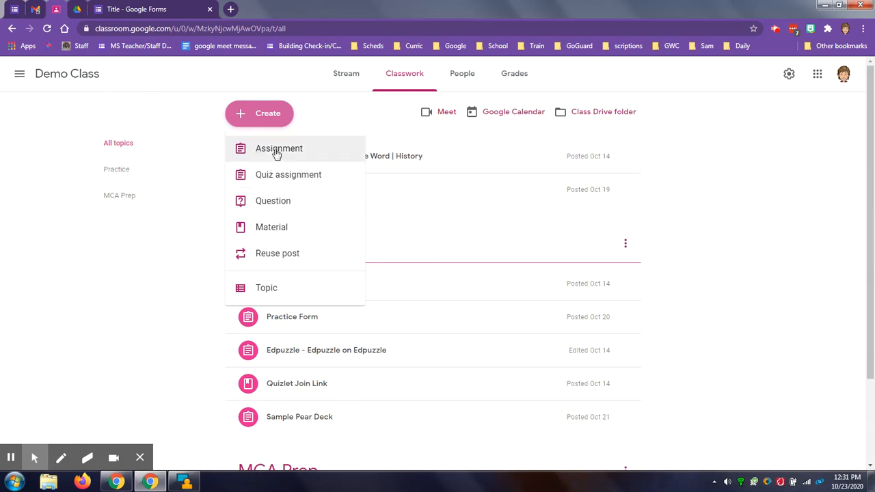
{"action": "left_click", "coordinate": [277, 153]}
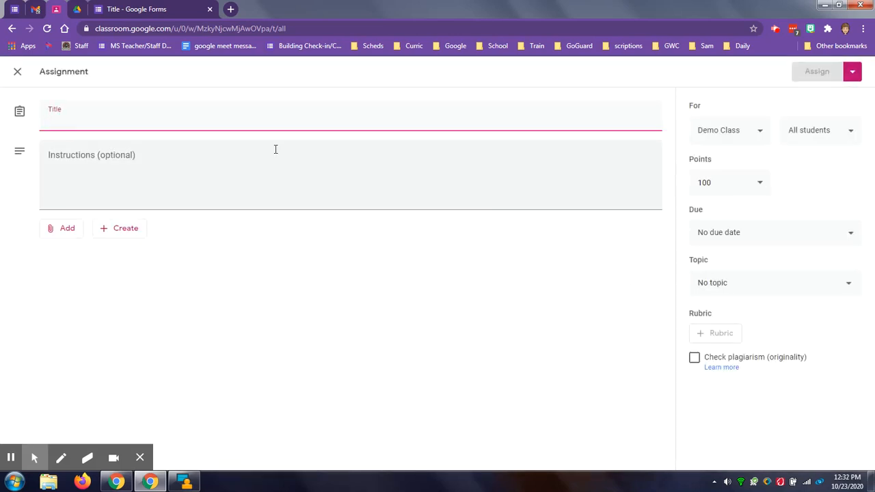
{"action": "type", "text": "Practice quiz form"}
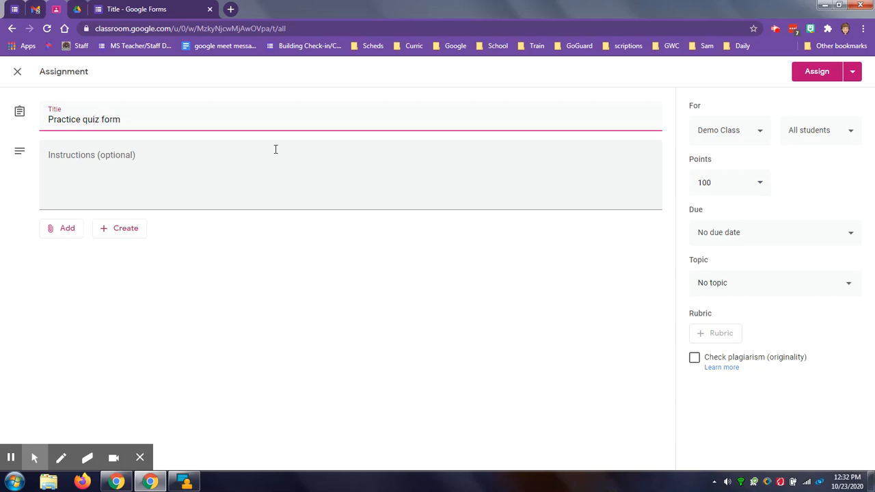
- Attach the recent Google Form named "Title" from Google Drive to the assignment
{"action": "left_click", "coordinate": [60, 230]}
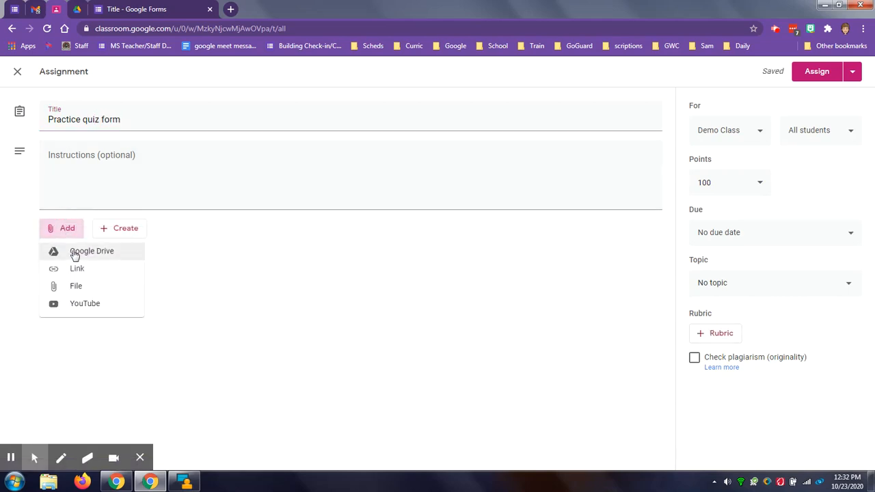
{"action": "left_click", "coordinate": [71, 251]}
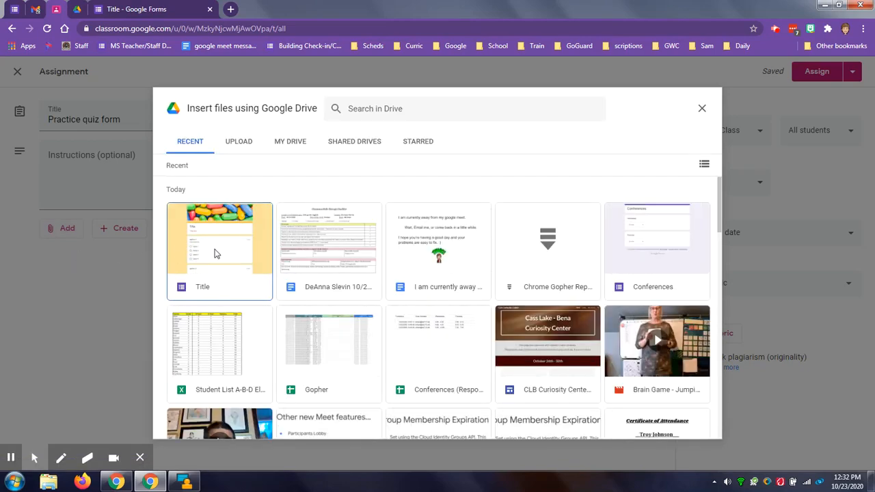
{"action": "left_click", "coordinate": [214, 248]}
{"action": "double_click", "coordinate": [214, 248]}
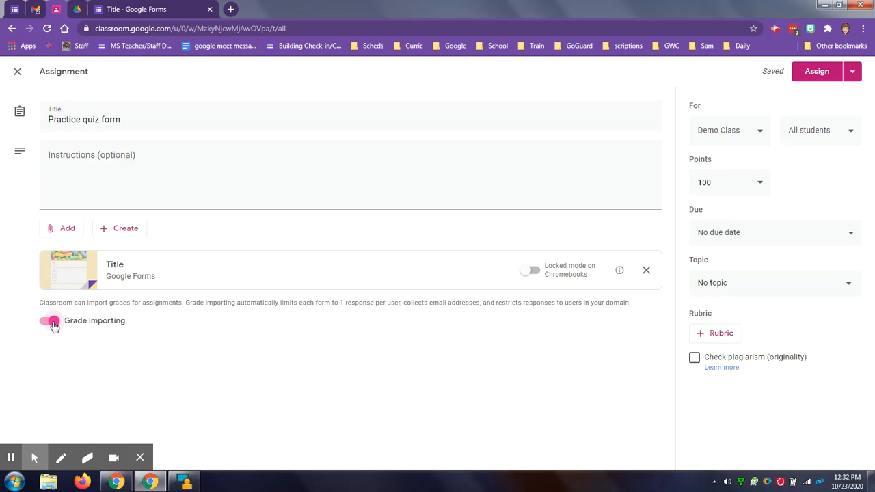
- Try turning Grade importing off and back on, and Locked mode on Chromebooks on and back off
{"action": "left_click", "coordinate": [53, 322]}
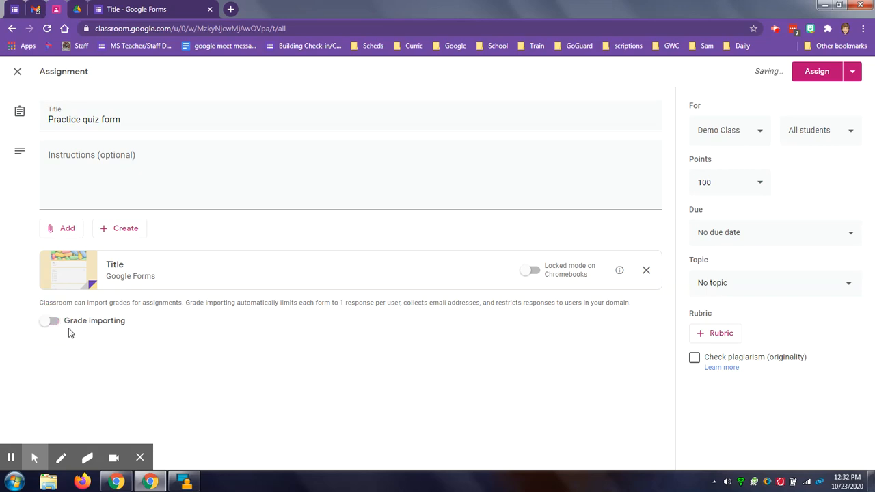
{"action": "left_click", "coordinate": [47, 322]}
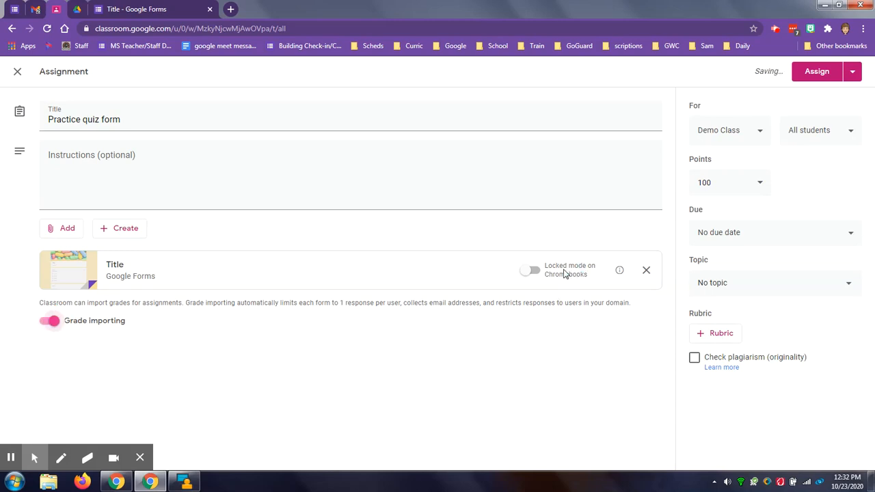
{"action": "left_click", "coordinate": [530, 272]}
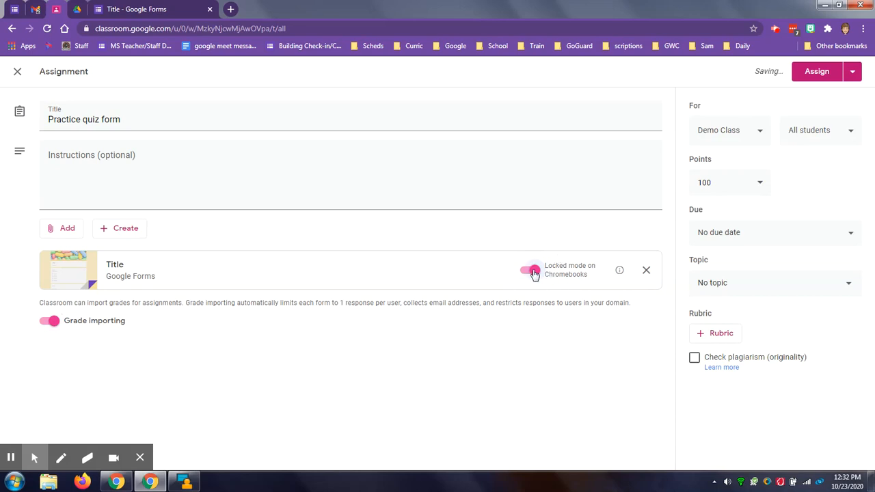
{"action": "left_click", "coordinate": [534, 273]}
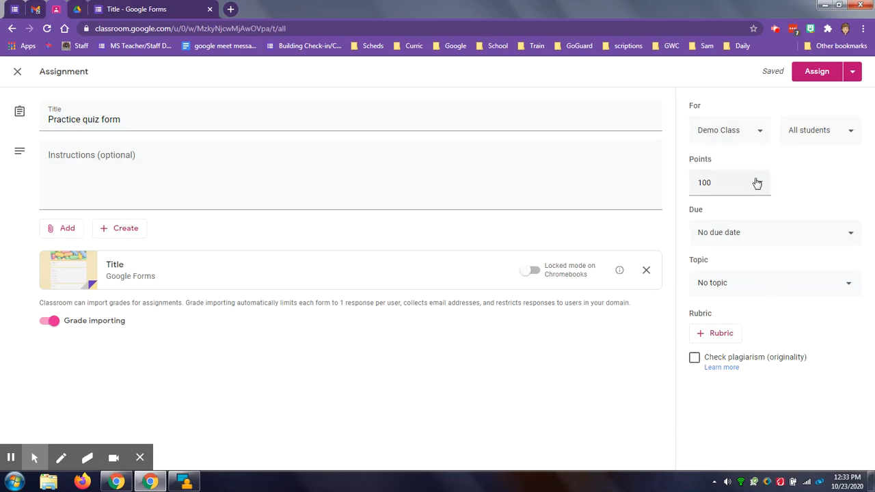
- Set the assignment's points to 5 and open the alternative posting options
{"action": "left_click", "coordinate": [756, 183]}
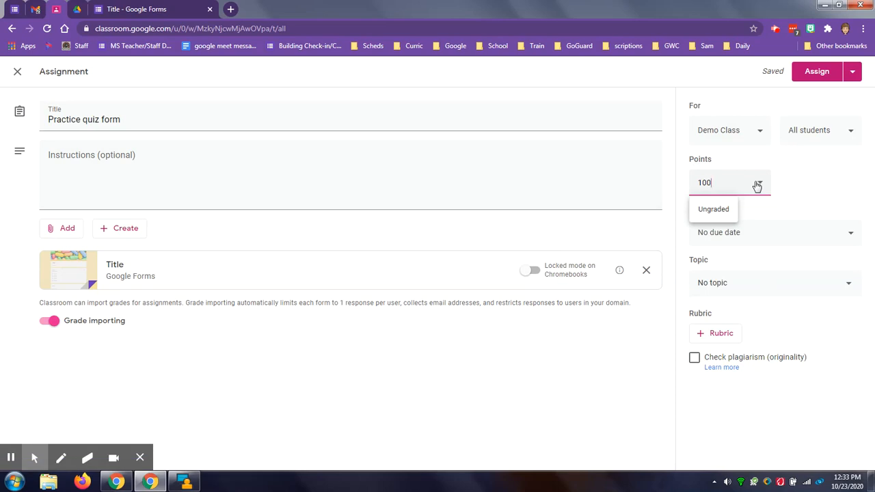
{"action": "type", "text": "5"}
{"action": "left_click", "coordinate": [810, 191]}
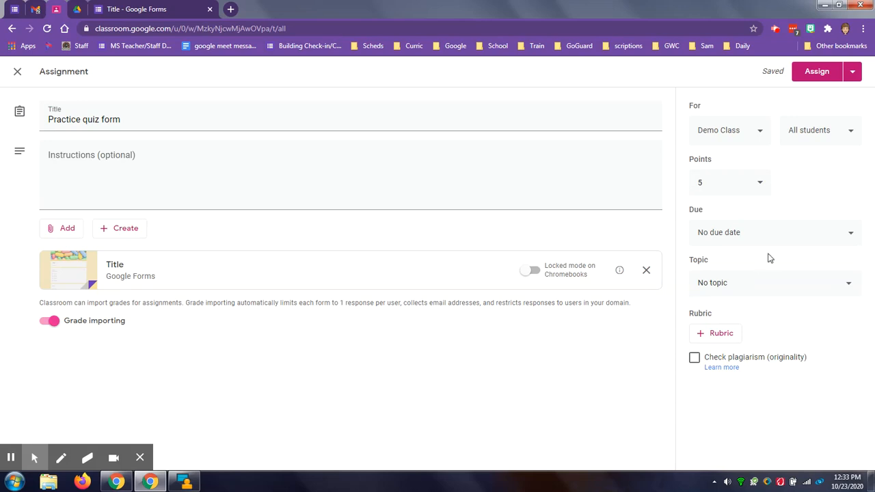
{"action": "left_click", "coordinate": [852, 71]}
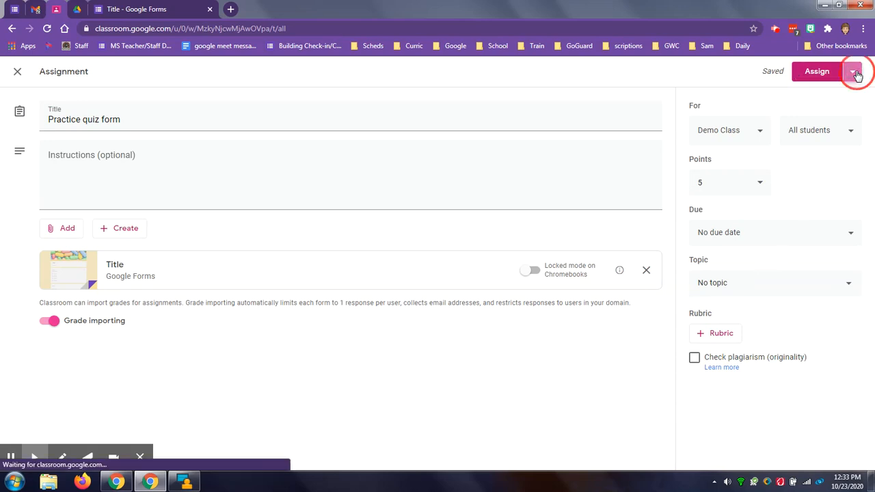
{"action": "left_click", "coordinate": [830, 137]}
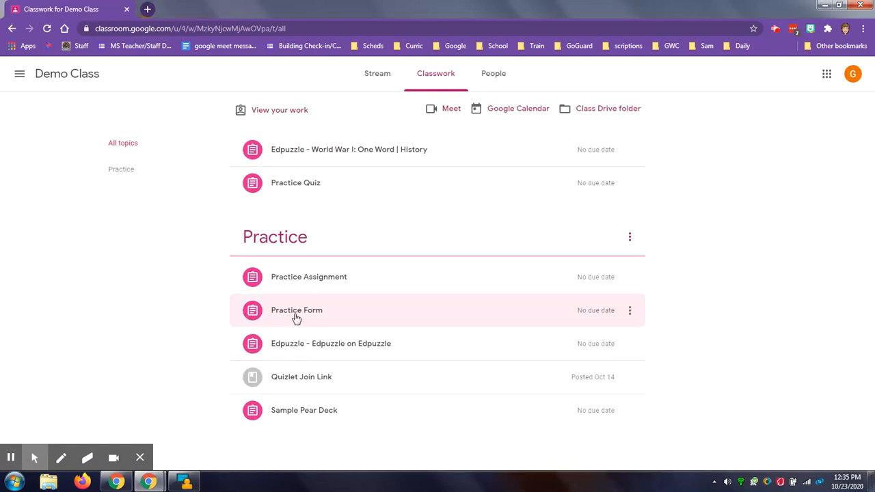
- Open the form attached to the Practice Form assignment from the student's Demo Class classwork
{"action": "left_click", "coordinate": [295, 315]}
{"action": "scroll", "coordinate": [192, 333], "scroll_direction": "down", "scroll_amount": 1}
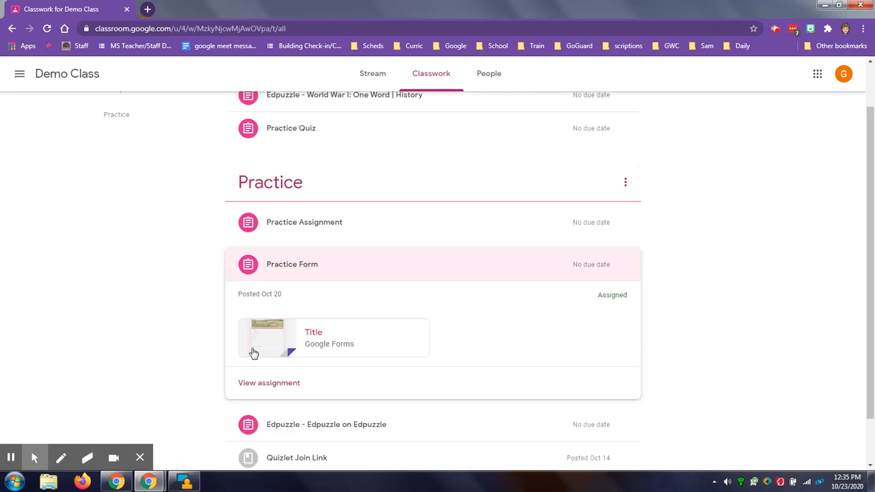
{"action": "left_click", "coordinate": [315, 334]}
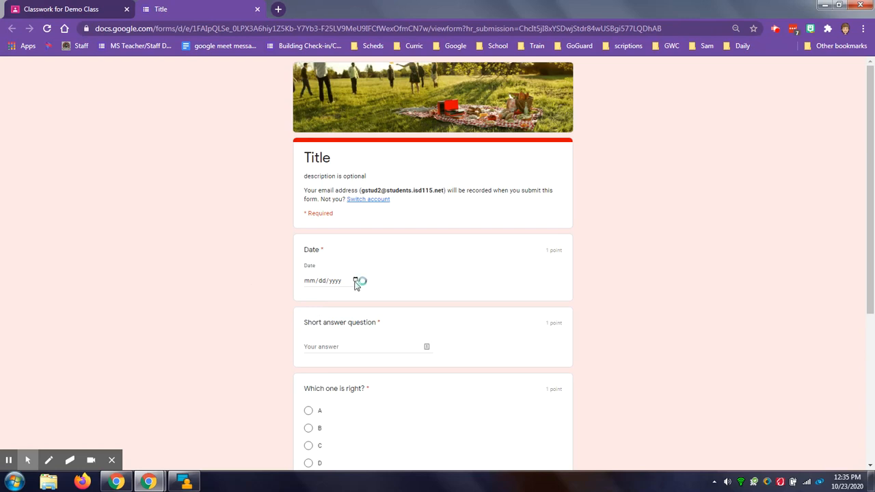
- Fill in the date 10/23/2020 and enter "answer" for the short answer question
{"action": "left_click", "coordinate": [355, 280]}
{"action": "left_click", "coordinate": [375, 361]}
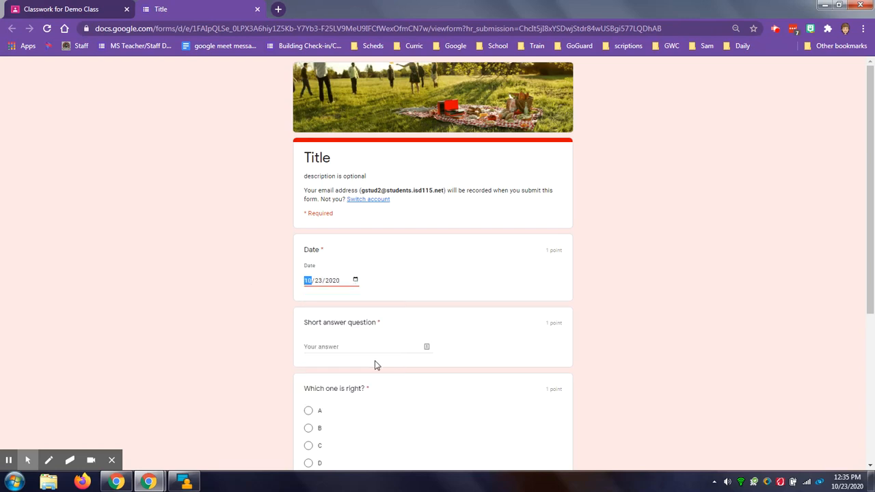
{"action": "scroll", "coordinate": [230, 316], "scroll_direction": "down", "scroll_amount": 2}
{"action": "left_click", "coordinate": [334, 240]}
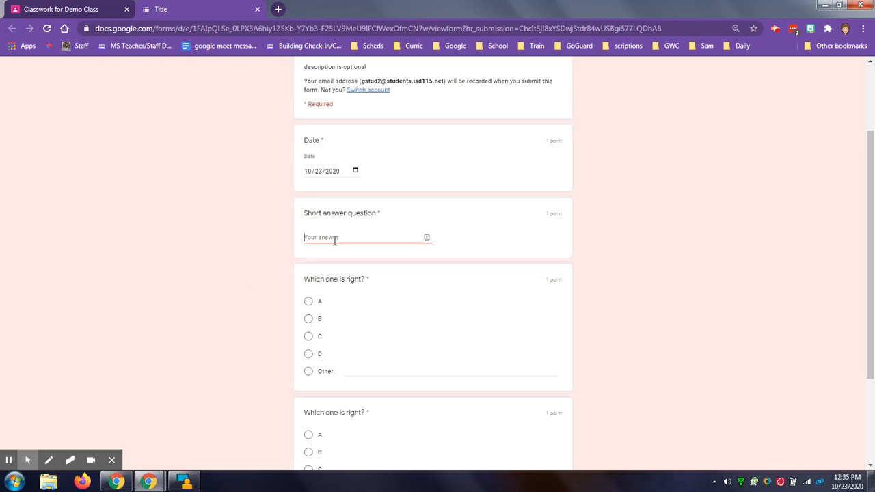
{"action": "type", "text": "answer"}
- Choose B for the first "Which one is right?" question and C for the second, and submit the form
{"action": "scroll", "coordinate": [294, 260], "scroll_direction": "down", "scroll_amount": 1}
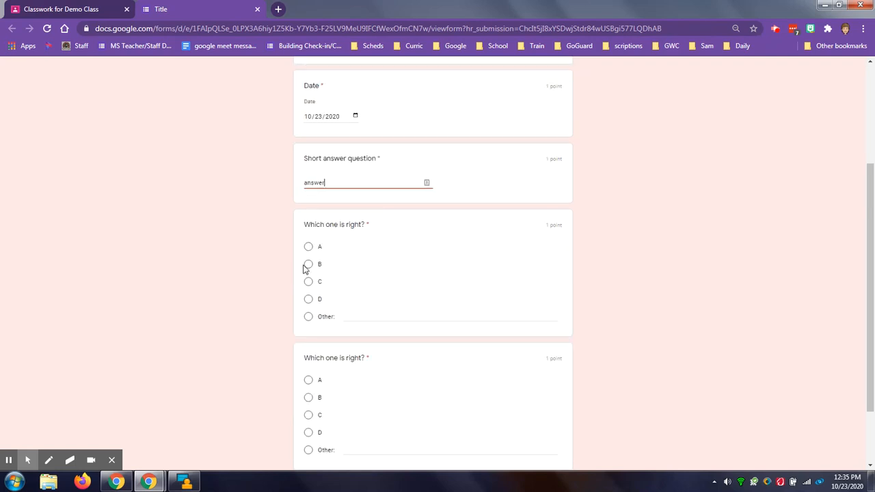
{"action": "left_click", "coordinate": [308, 263]}
{"action": "scroll", "coordinate": [291, 287], "scroll_direction": "down", "scroll_amount": 2}
{"action": "left_click", "coordinate": [308, 334]}
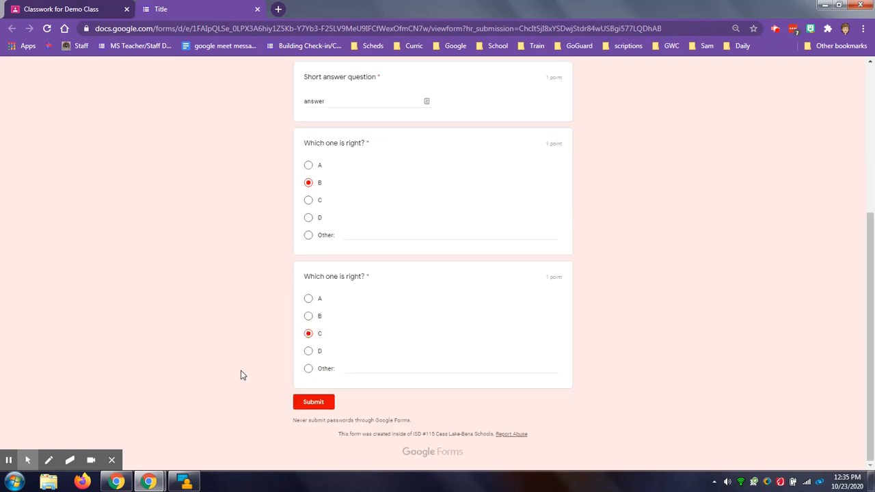
{"action": "left_click", "coordinate": [314, 402]}
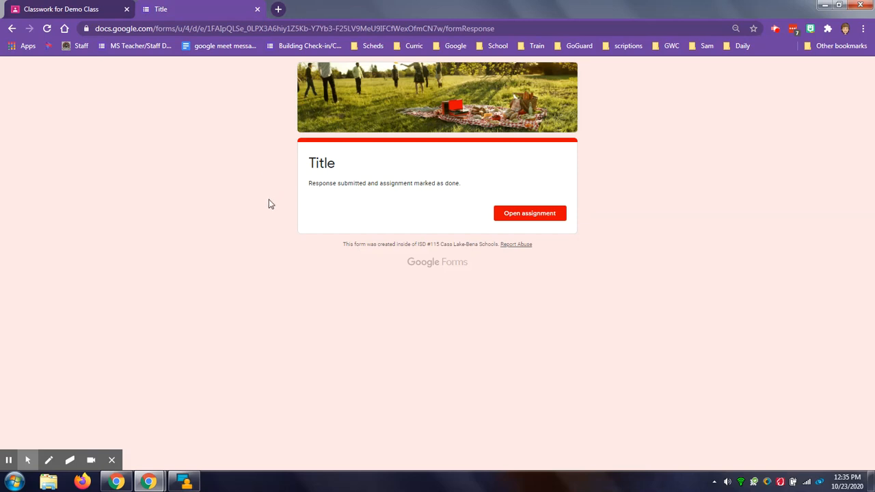
- Switch to the teacher's Demo Class classwork and open the turned-in student work for the Practice Form assignment
{"action": "mouse_move", "coordinate": [146, 482]}
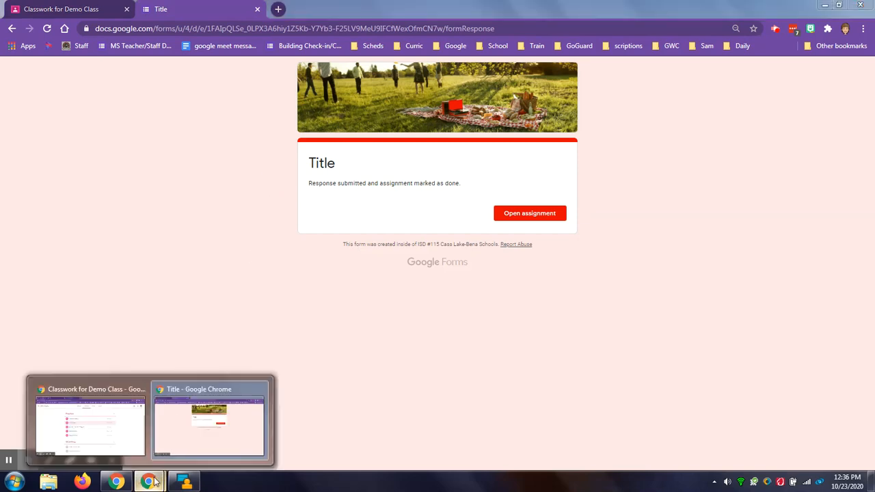
{"action": "left_click", "coordinate": [113, 438]}
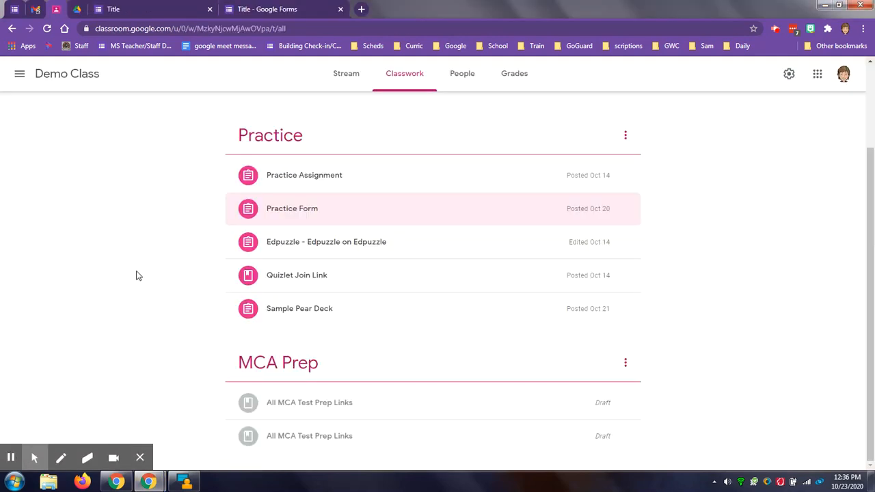
{"action": "left_click", "coordinate": [292, 212]}
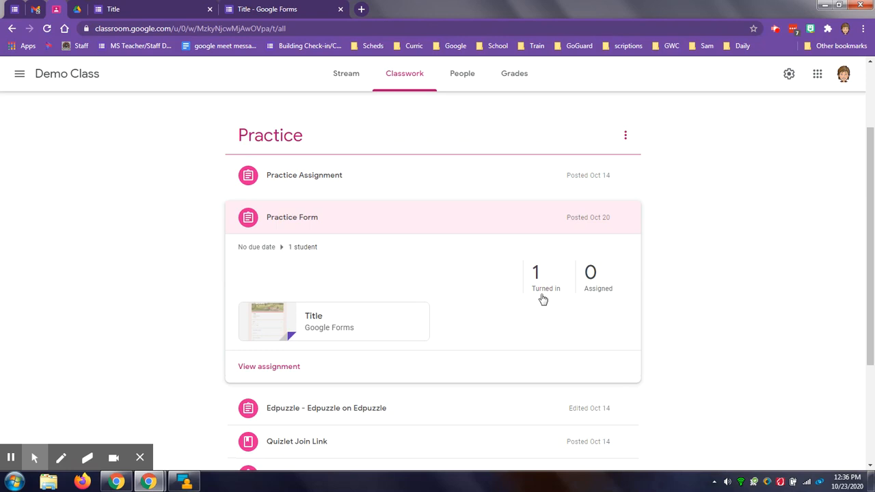
{"action": "left_click", "coordinate": [542, 293]}
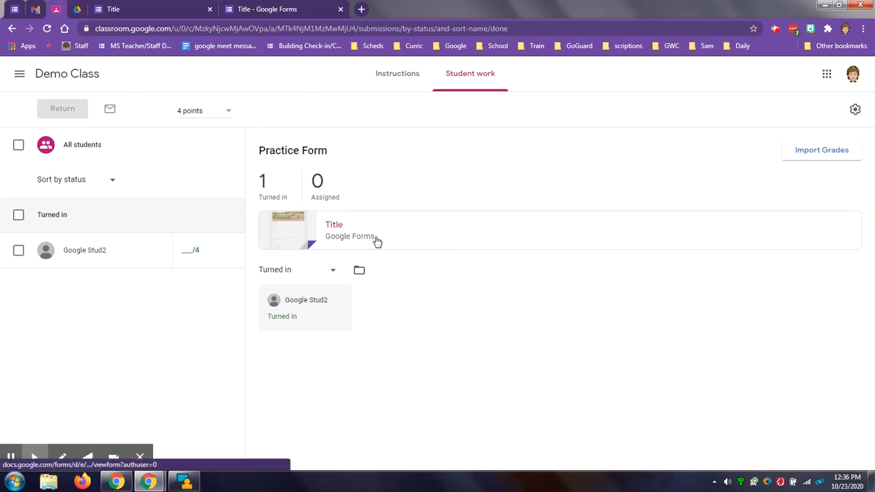
- Open the form attached to the Practice Form assignment for editing and show its responses
{"action": "left_click", "coordinate": [334, 226]}
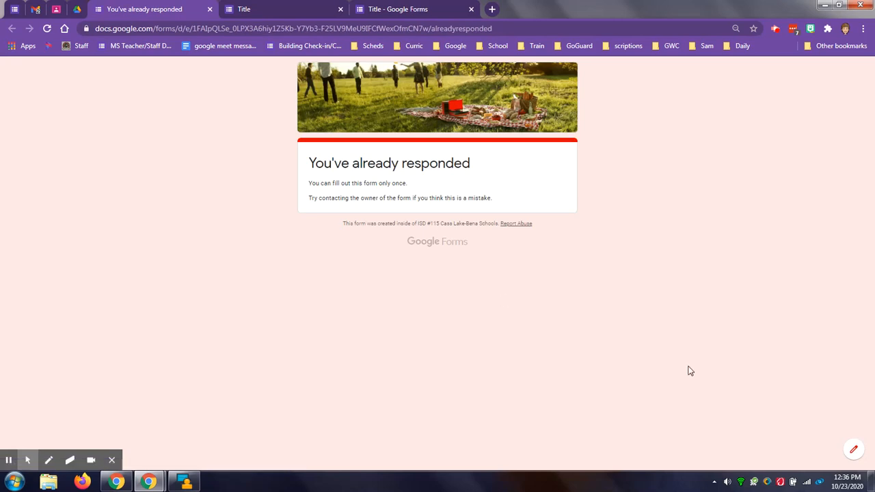
{"action": "left_click", "coordinate": [854, 451]}
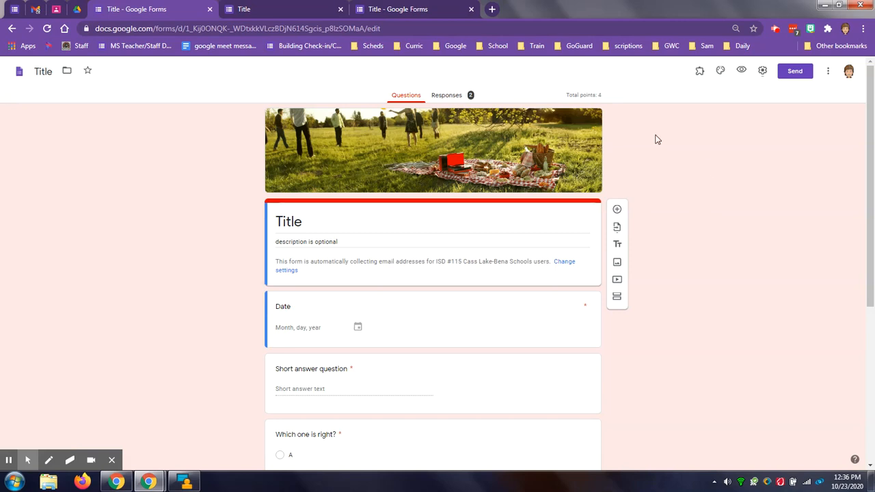
{"action": "left_click", "coordinate": [455, 98]}
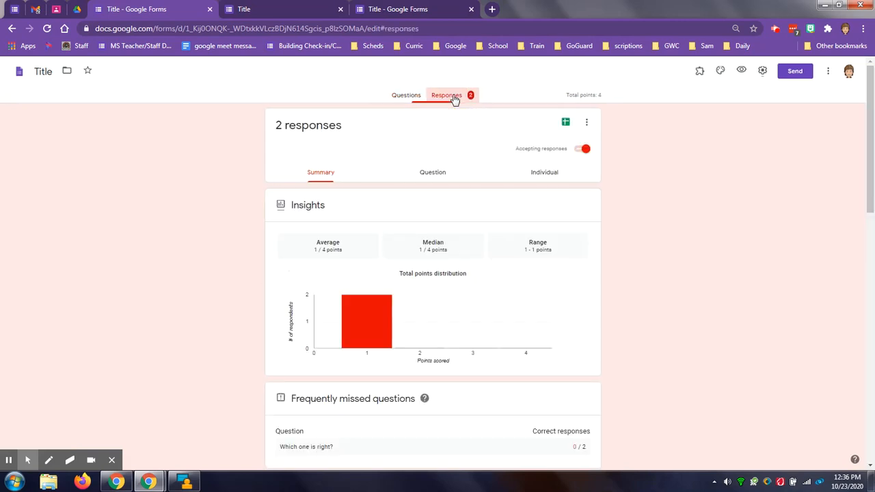
- Review the first respondent's individual answers to the date, short answer and multiple-choice questions
{"action": "left_click", "coordinate": [546, 175]}
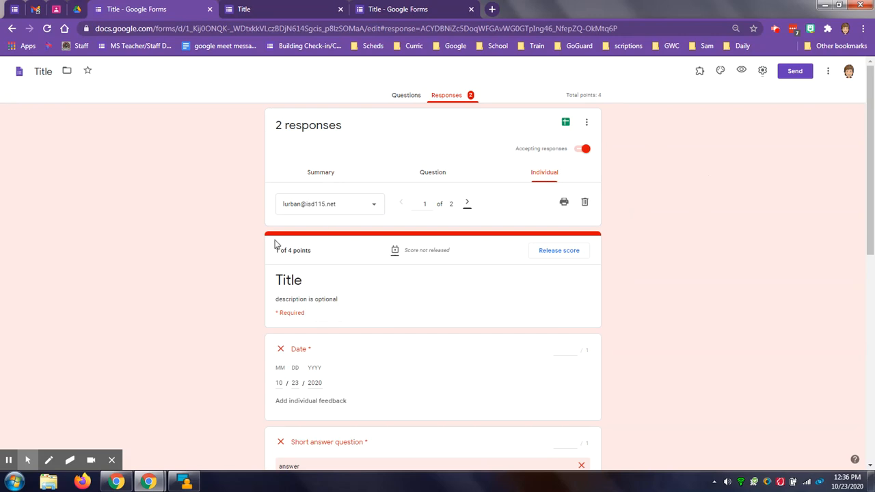
{"action": "scroll", "coordinate": [226, 250], "scroll_direction": "down", "scroll_amount": 1}
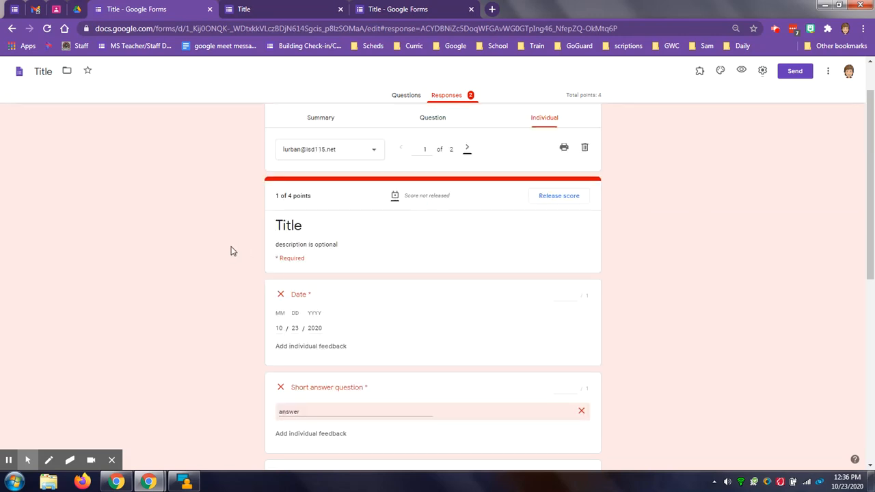
{"action": "scroll", "coordinate": [231, 252], "scroll_direction": "down", "scroll_amount": 6}
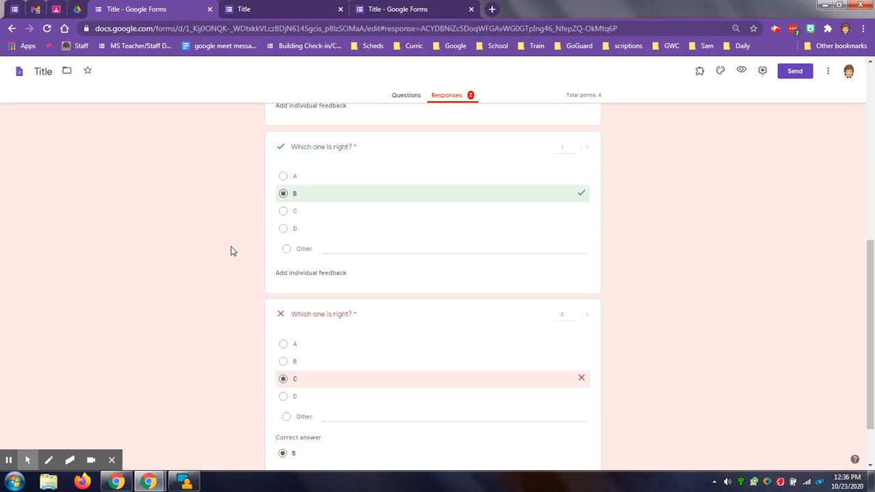
{"action": "scroll", "coordinate": [231, 251], "scroll_direction": "up", "scroll_amount": 3}
{"action": "scroll", "coordinate": [233, 250], "scroll_direction": "up", "scroll_amount": 4}
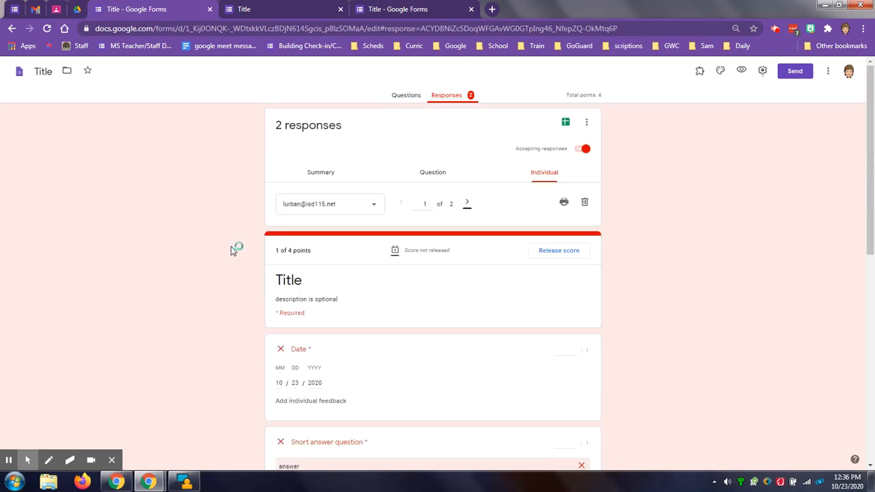
- Try marking the Date answer correct in the by-question responses, and go on to the short answer question without saving
{"action": "left_click", "coordinate": [433, 175]}
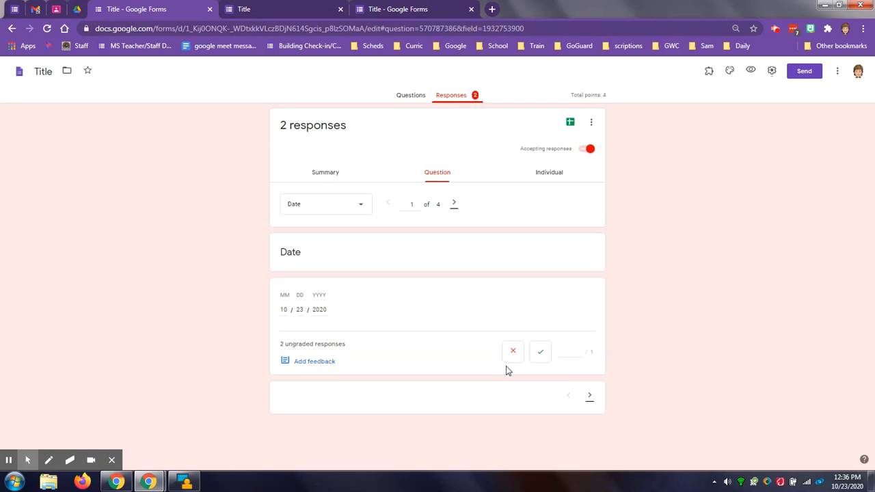
{"action": "left_click", "coordinate": [541, 353]}
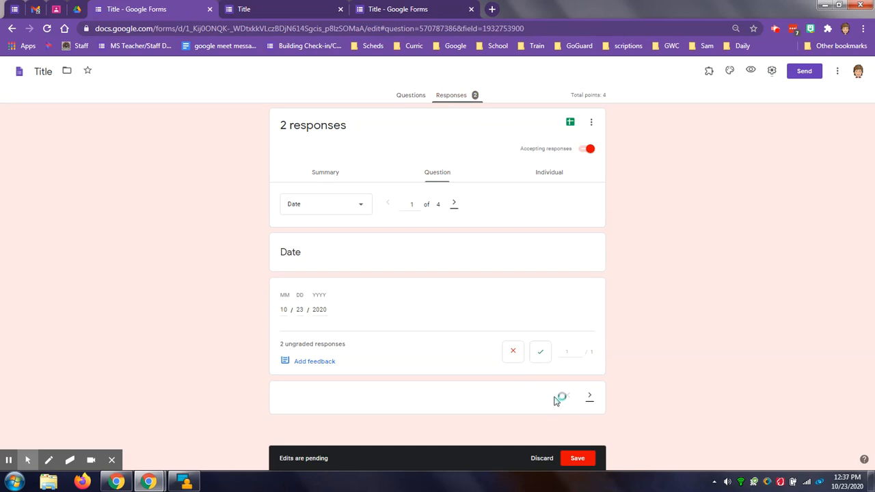
{"action": "left_click", "coordinate": [589, 396]}
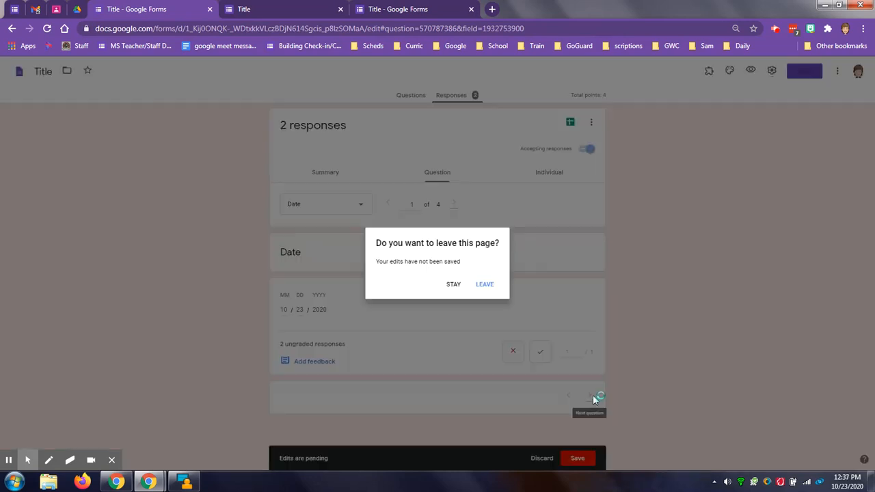
{"action": "left_click", "coordinate": [485, 285]}
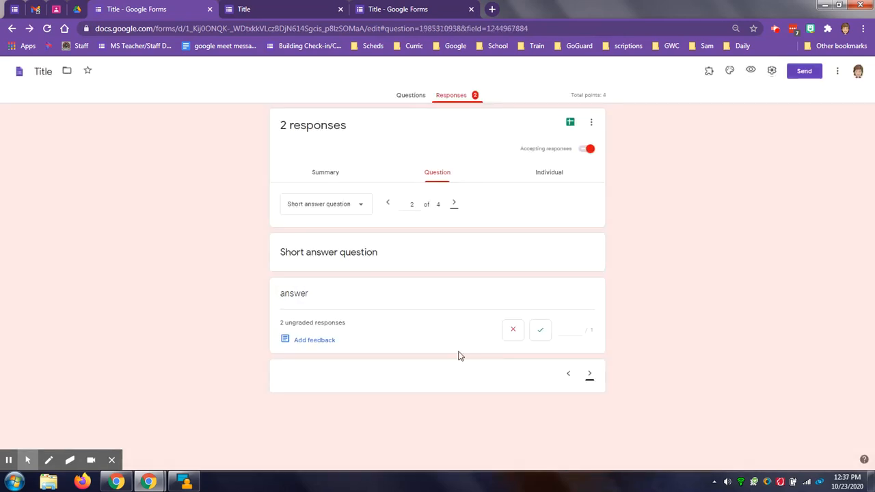
- Mark the response "answer" as correct for the short answer question and save the grade
{"action": "left_click", "coordinate": [540, 330]}
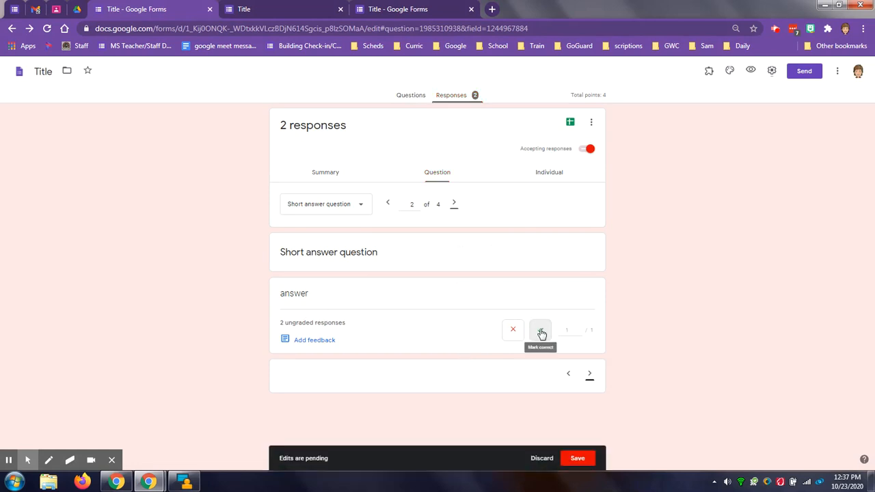
{"action": "left_click", "coordinate": [580, 460]}
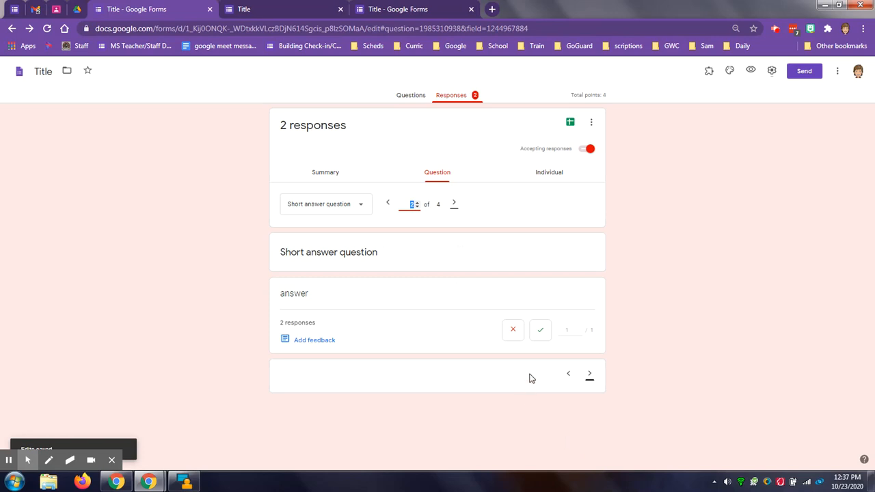
{"action": "left_click", "coordinate": [540, 333]}
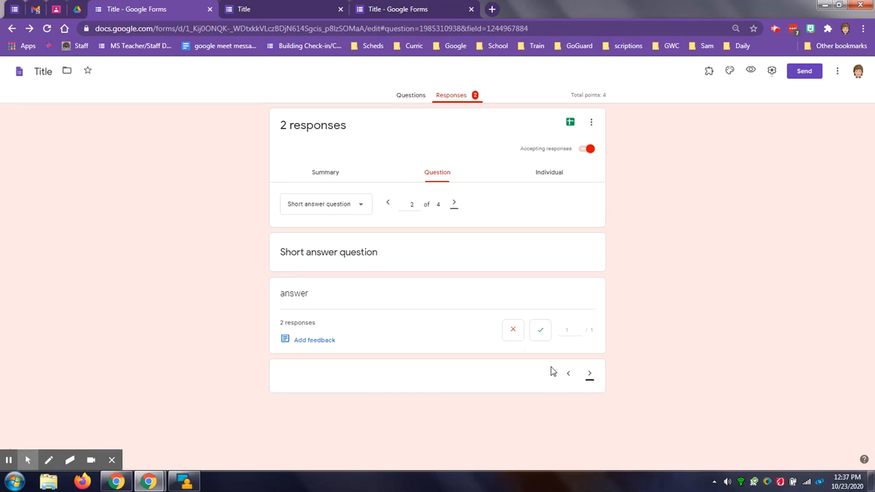
- Review the grading of both "Which one is right?" questions and the first respondent's individual response
{"action": "left_click", "coordinate": [590, 374]}
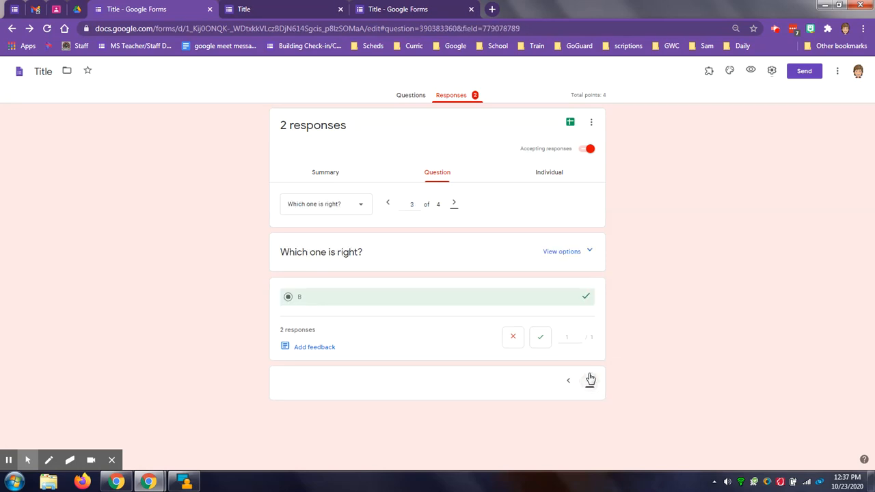
{"action": "left_click", "coordinate": [591, 383]}
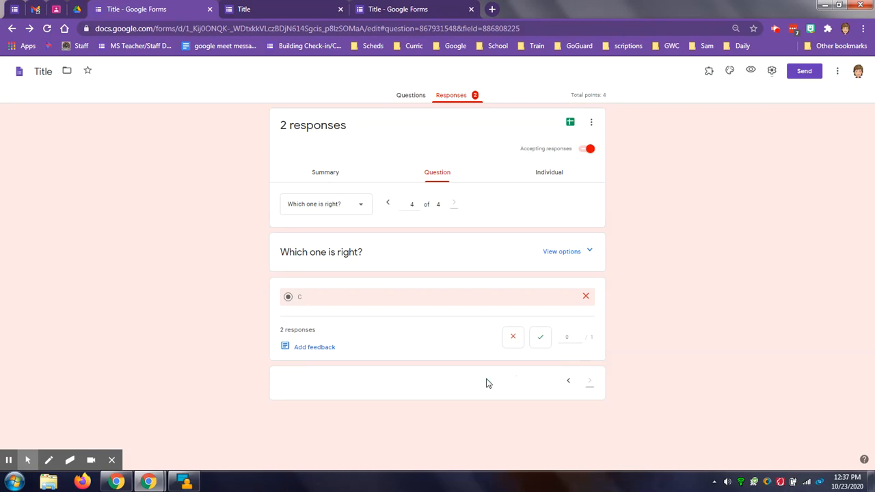
{"action": "left_click", "coordinate": [552, 173]}
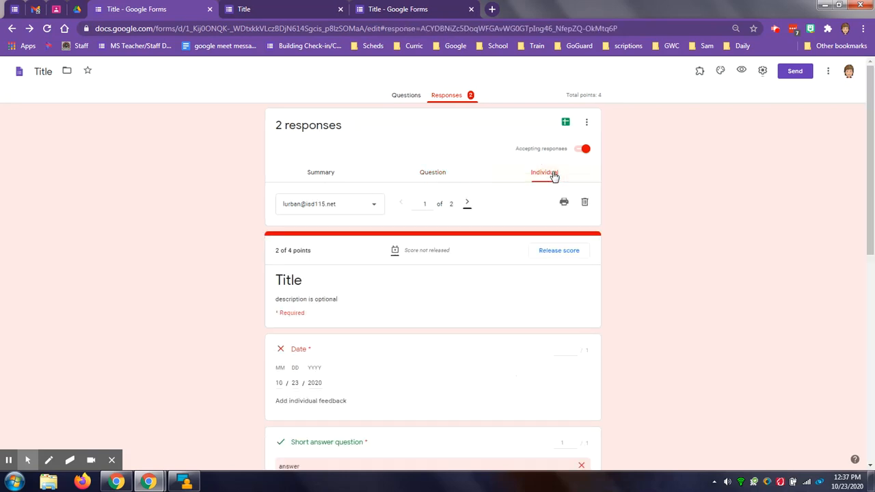
{"action": "scroll", "coordinate": [483, 260], "scroll_direction": "down", "scroll_amount": 2}
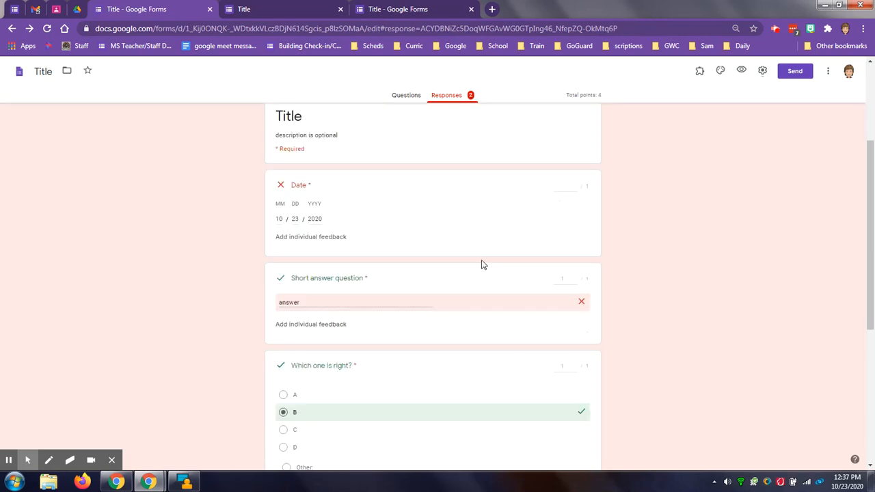
{"action": "scroll", "coordinate": [454, 380], "scroll_direction": "up", "scroll_amount": 2}
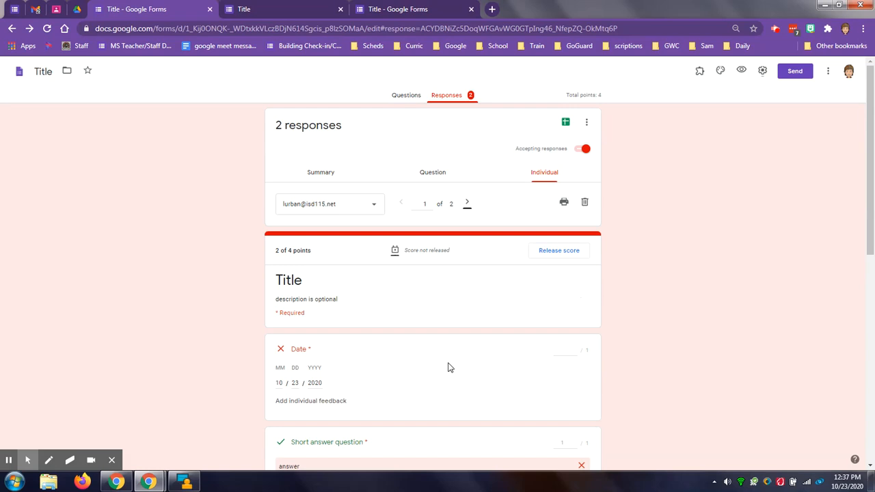
- Release the quiz scores to both respondents and send them the notification emails
{"action": "left_click", "coordinate": [557, 252]}
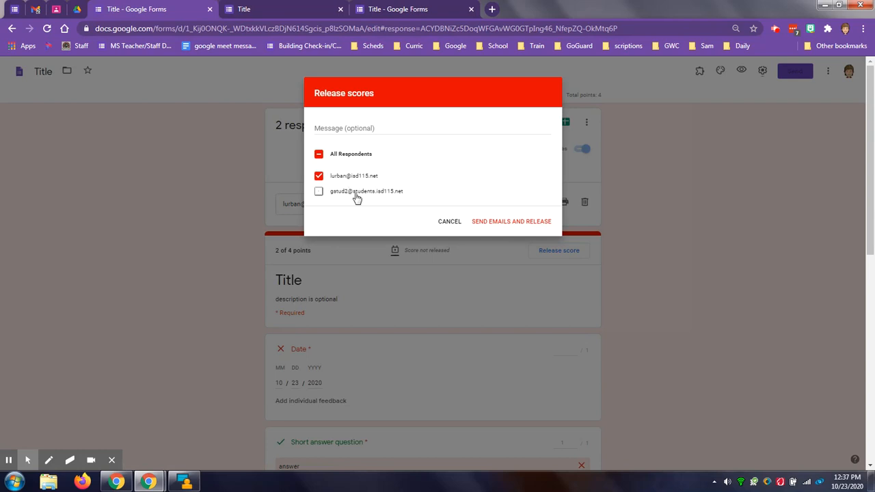
{"action": "left_click", "coordinate": [319, 192]}
{"action": "left_click", "coordinate": [491, 225]}
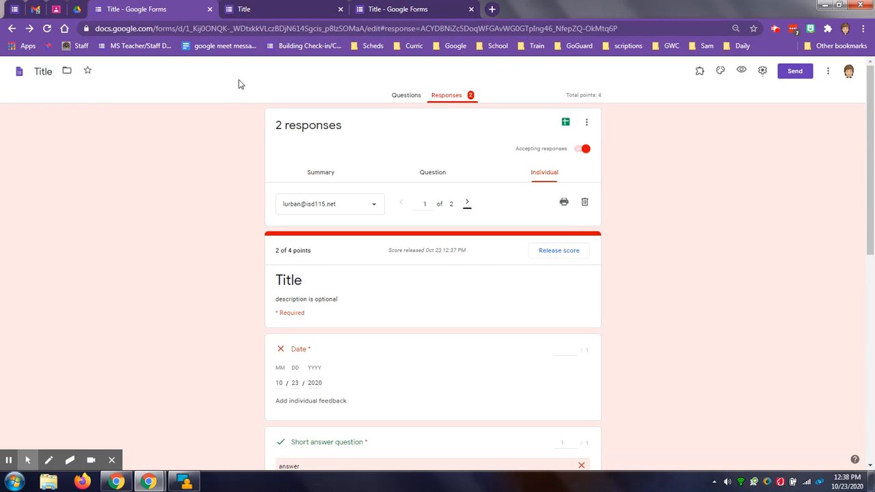
- Switch to the form with the candy header and set Option 3 as the correct answer for Question 1
{"action": "left_click", "coordinate": [293, 8]}
{"action": "left_click", "coordinate": [365, 10]}
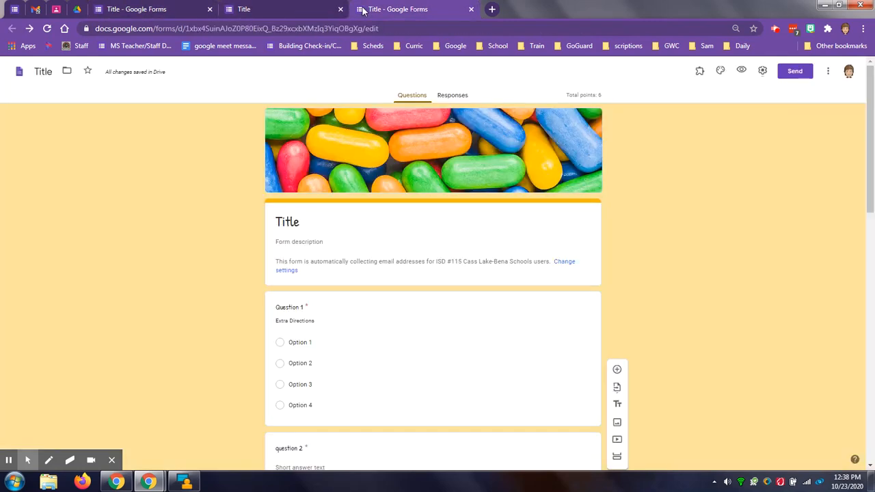
{"action": "scroll", "coordinate": [758, 259], "scroll_direction": "down", "scroll_amount": 2}
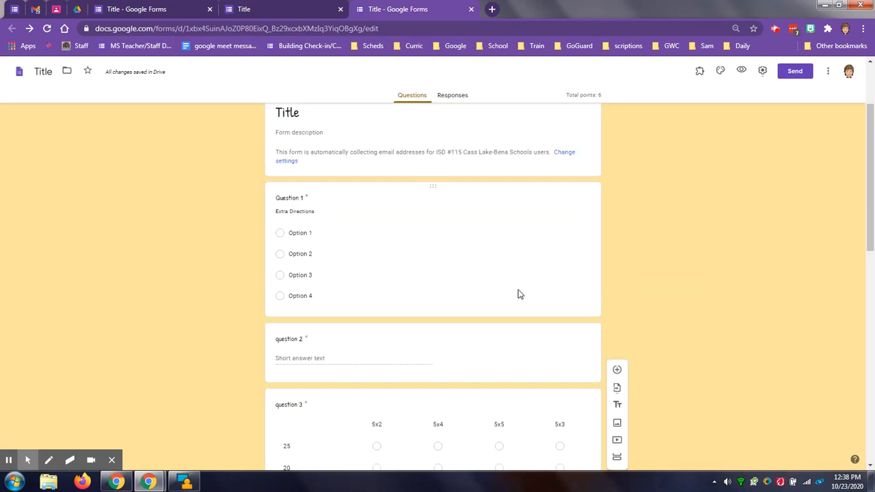
{"action": "left_click", "coordinate": [475, 297]}
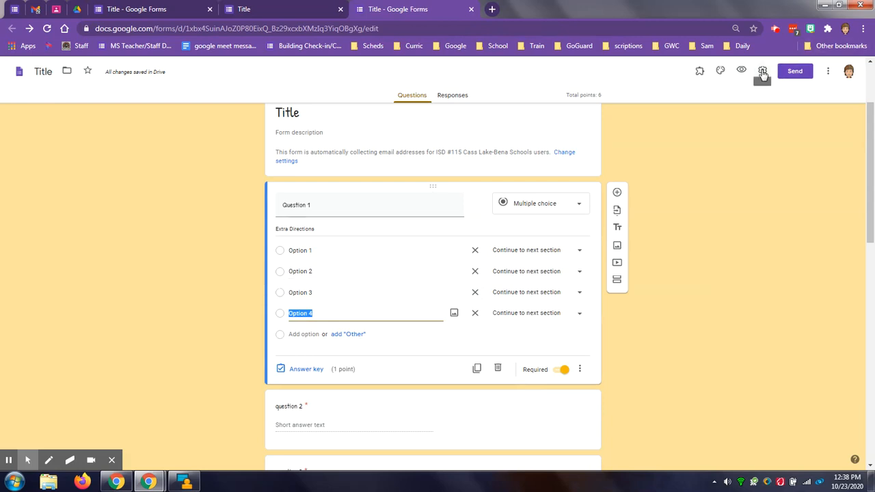
{"action": "left_click", "coordinate": [305, 373]}
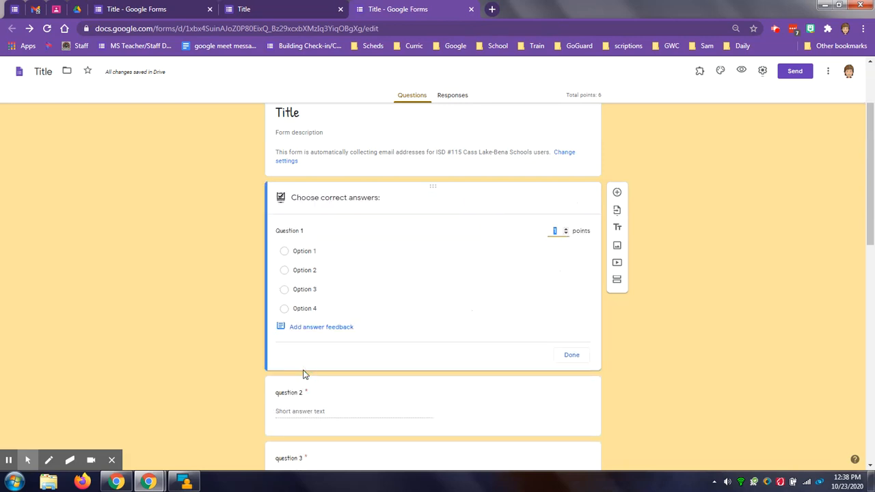
{"action": "left_click", "coordinate": [304, 291]}
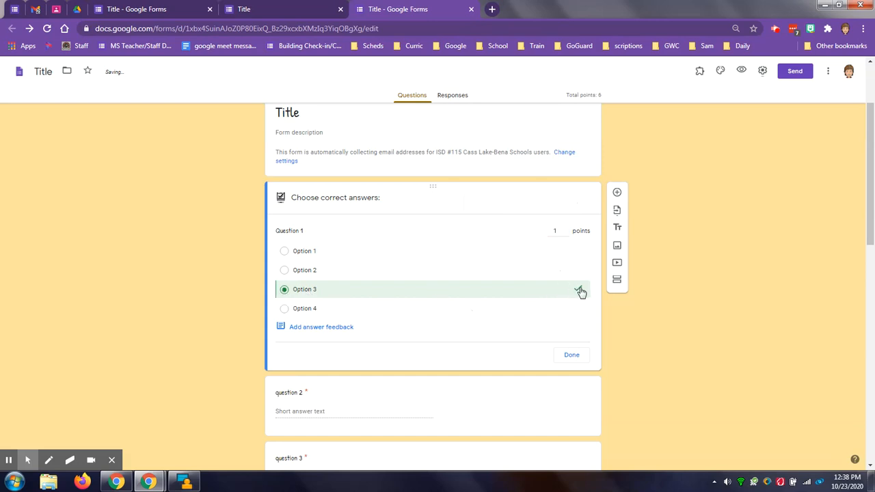
- Try marking Option 1 as a second correct answer for Question 1 and adjusting the question's points
{"action": "left_click", "coordinate": [316, 253]}
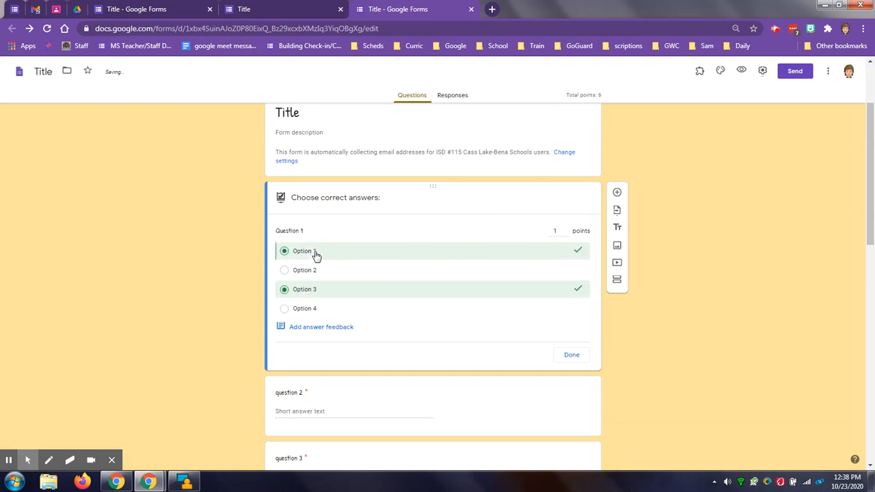
{"action": "left_click", "coordinate": [566, 228]}
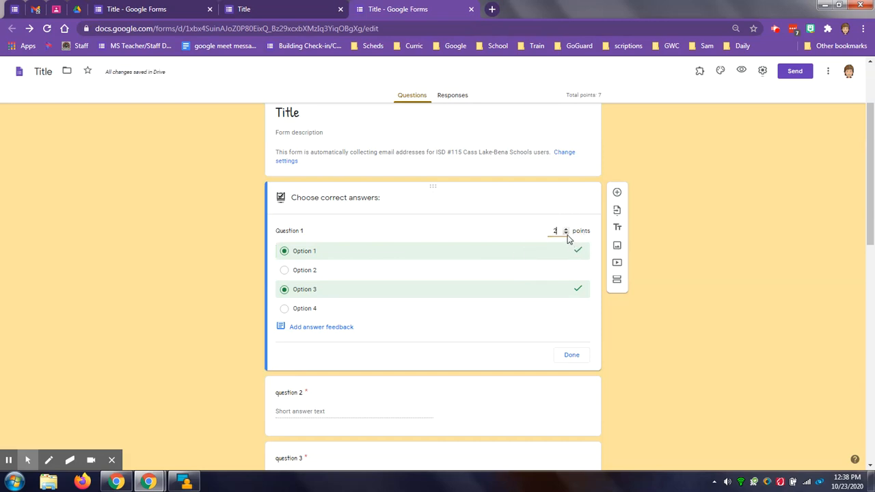
{"action": "left_click", "coordinate": [566, 233]}
{"action": "left_click", "coordinate": [578, 251]}
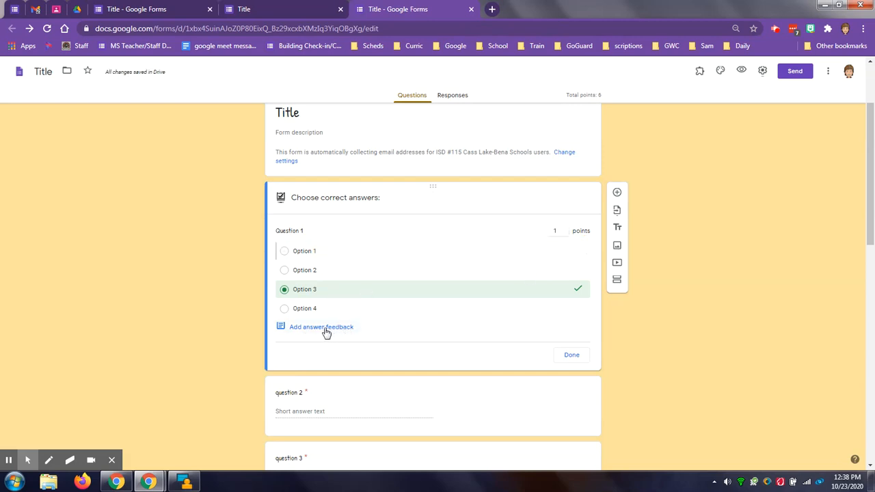
- Add the feedback "Good Job" for correct answers to Question 1 and save it
{"action": "left_click", "coordinate": [315, 330]}
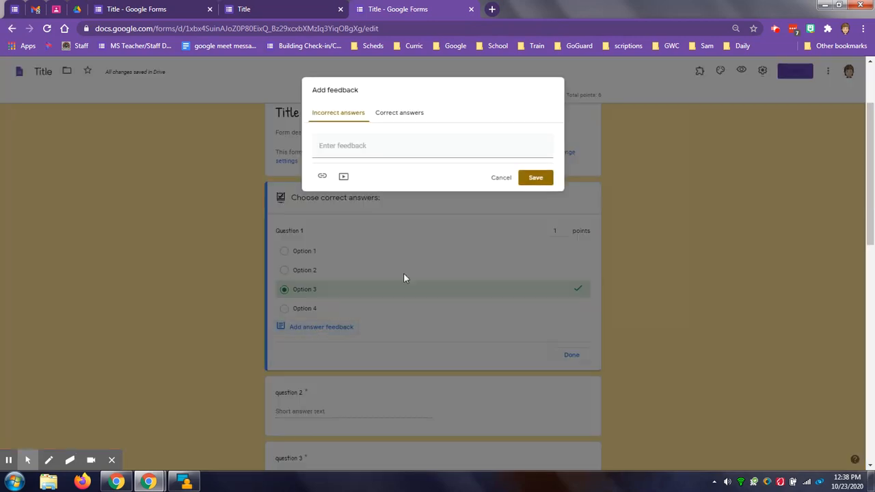
{"action": "left_click", "coordinate": [401, 113]}
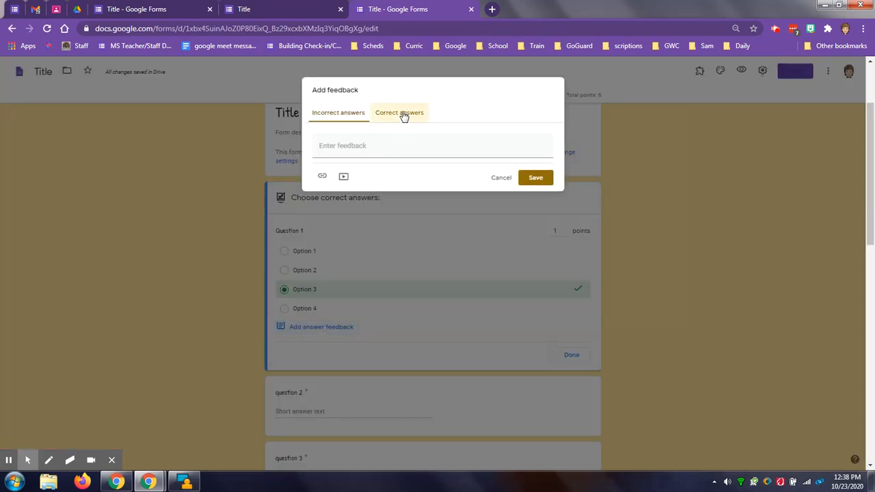
{"action": "left_click", "coordinate": [363, 149]}
{"action": "type", "text": "Go"}
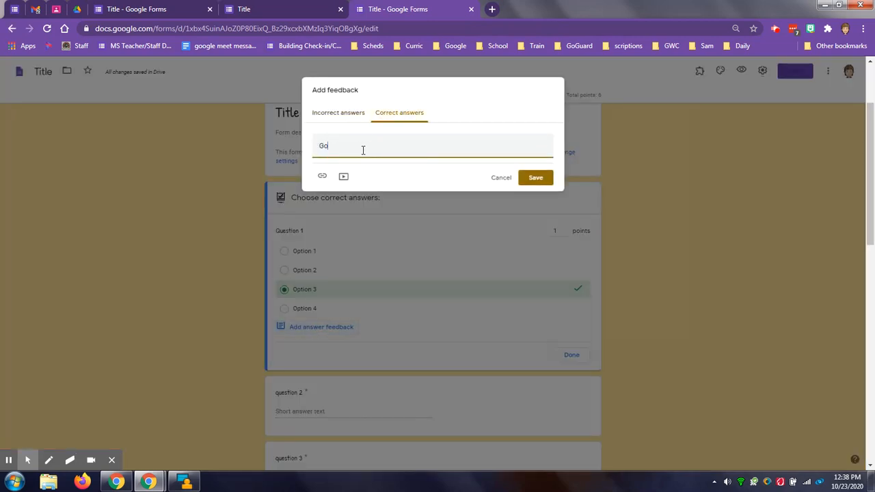
{"action": "type", "text": "od Job"}
{"action": "left_click", "coordinate": [540, 179]}
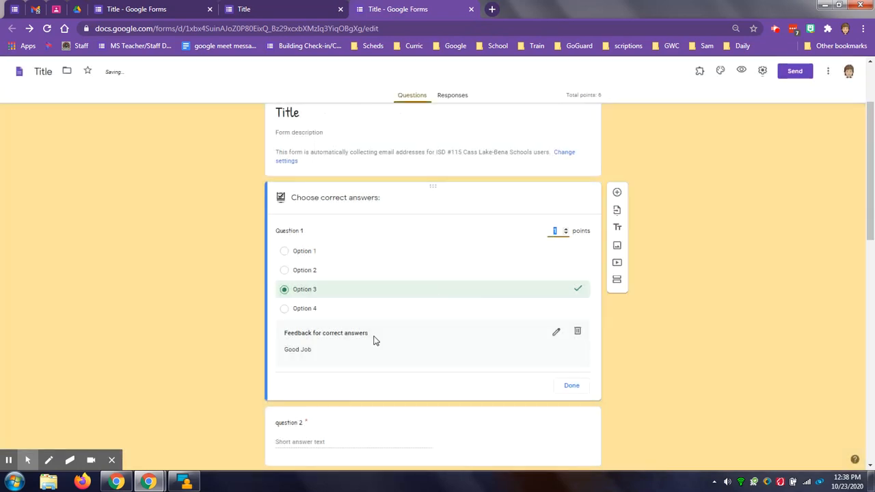
- Delete the feedback for correct answers from Question 1
{"action": "left_click", "coordinate": [577, 331]}
{"action": "left_click", "coordinate": [317, 327]}
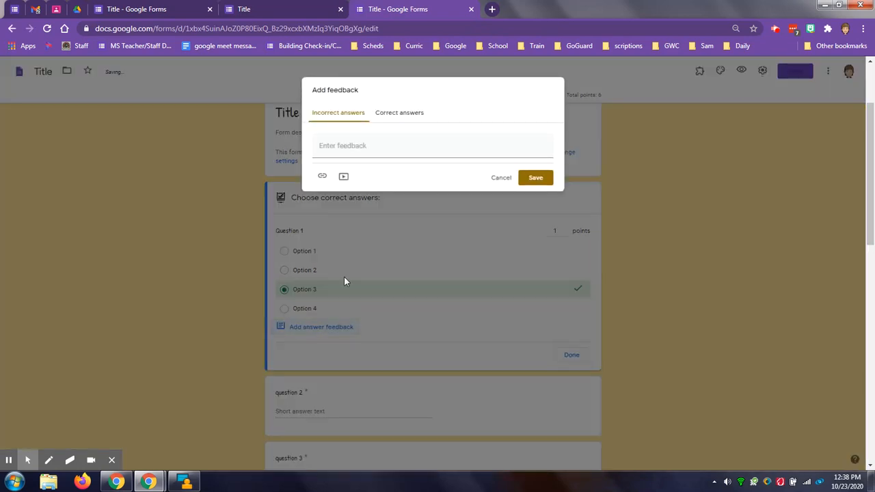
{"action": "left_click", "coordinate": [353, 144]}
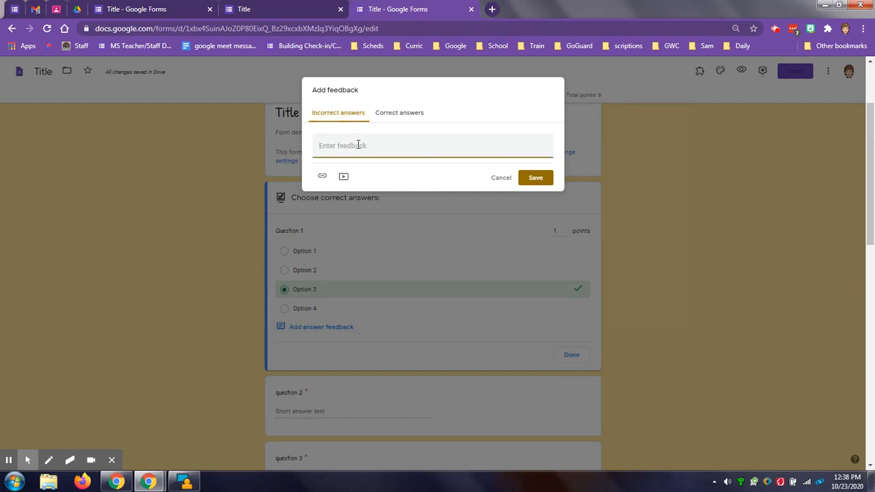
{"action": "type", "text": "watch this video"}
{"action": "left_click", "coordinate": [503, 180]}
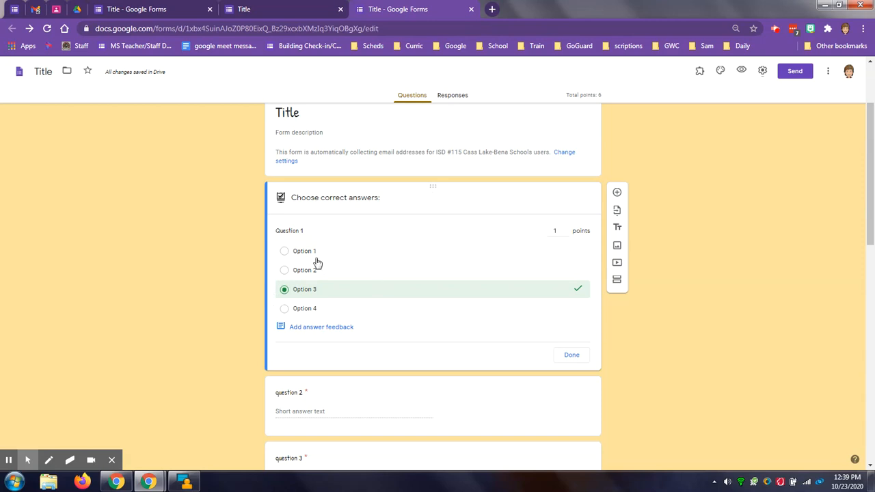
- Remove the email address response validation from question 2
{"action": "scroll", "coordinate": [237, 260], "scroll_direction": "down", "scroll_amount": 3}
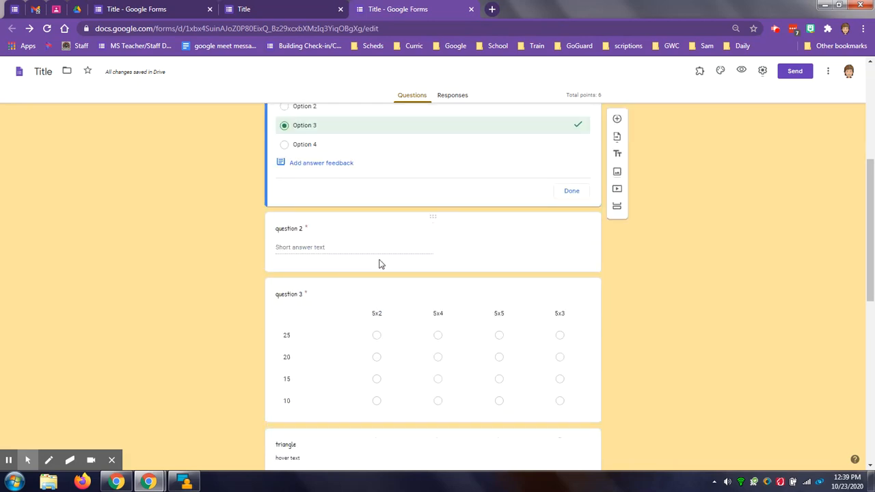
{"action": "left_click", "coordinate": [444, 254]}
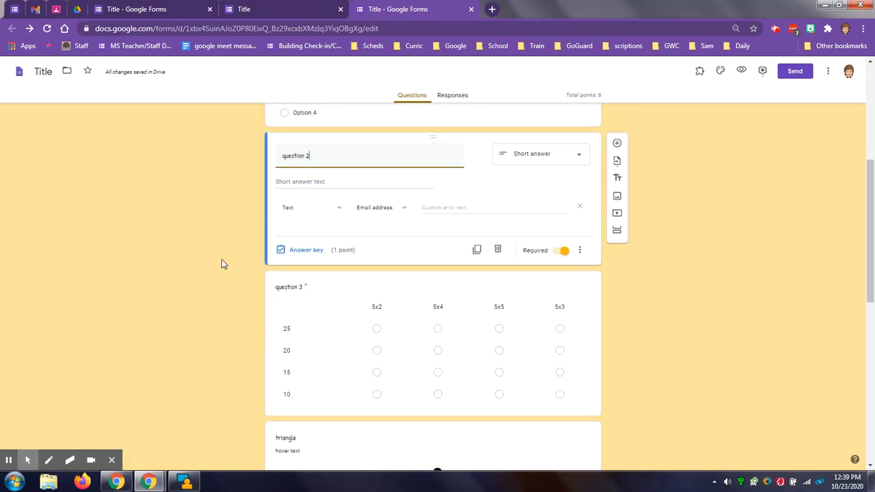
{"action": "left_click", "coordinate": [579, 206]}
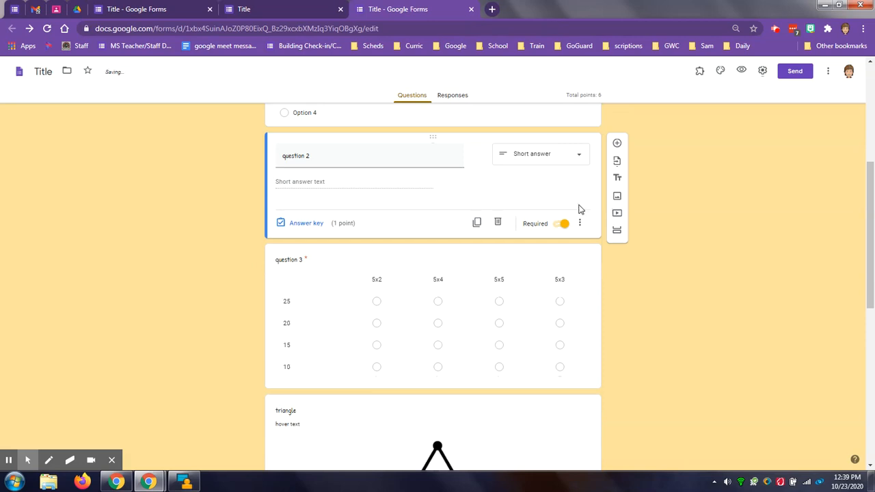
- Set the answer key of question 2 to accept "answer", "Answer" and the misspelling "aswer"
{"action": "left_click", "coordinate": [304, 223]}
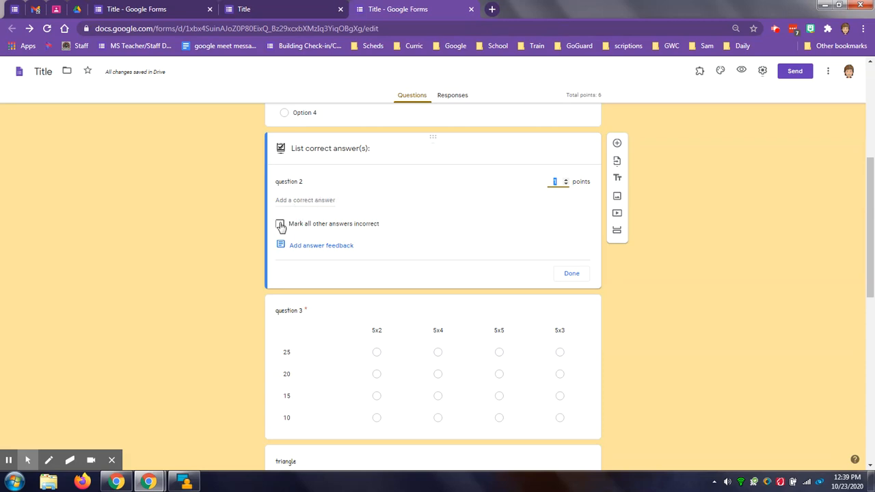
{"action": "left_click", "coordinate": [318, 200]}
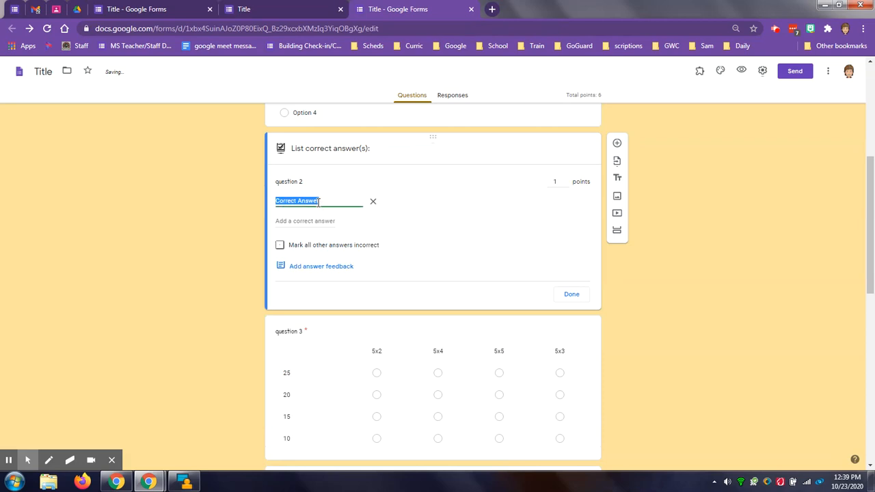
{"action": "type", "text": "ct A"}
{"action": "type", "text": "nsw"}
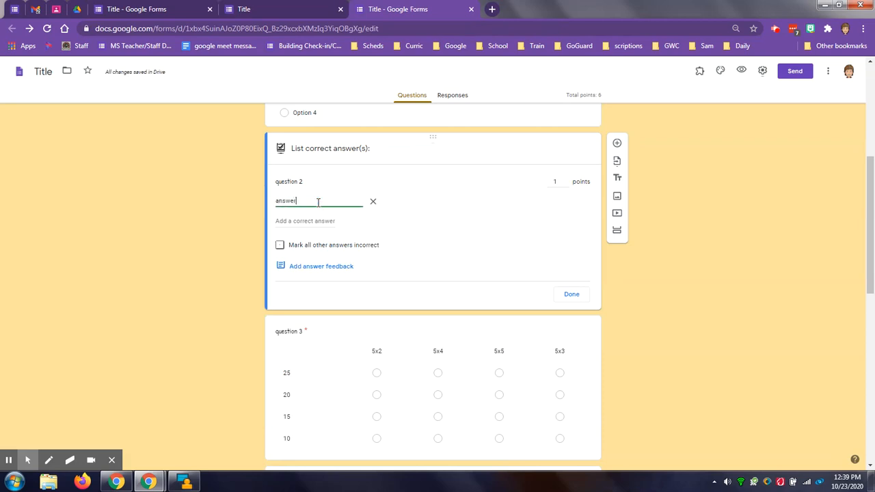
{"action": "type", "text": "er"}
{"action": "left_click", "coordinate": [306, 221]}
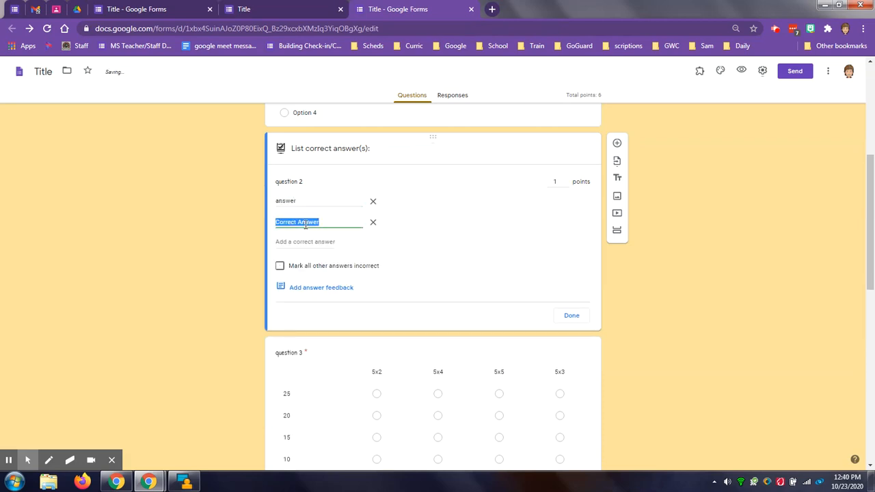
{"action": "type", "text": "Answer"}
{"action": "left_click", "coordinate": [302, 239]}
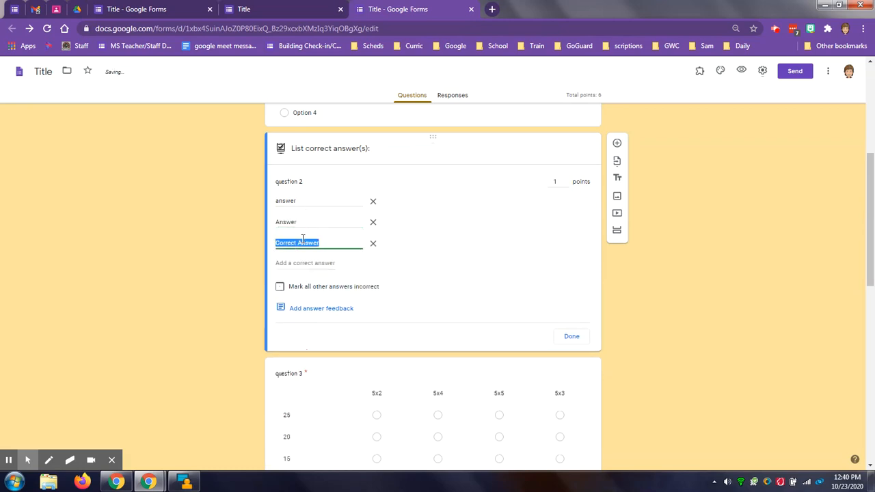
{"action": "type", "text": "asw"}
- Try the option to mark all other answers incorrect for question 2, turn it back off and finish the answer key
{"action": "left_click", "coordinate": [280, 289]}
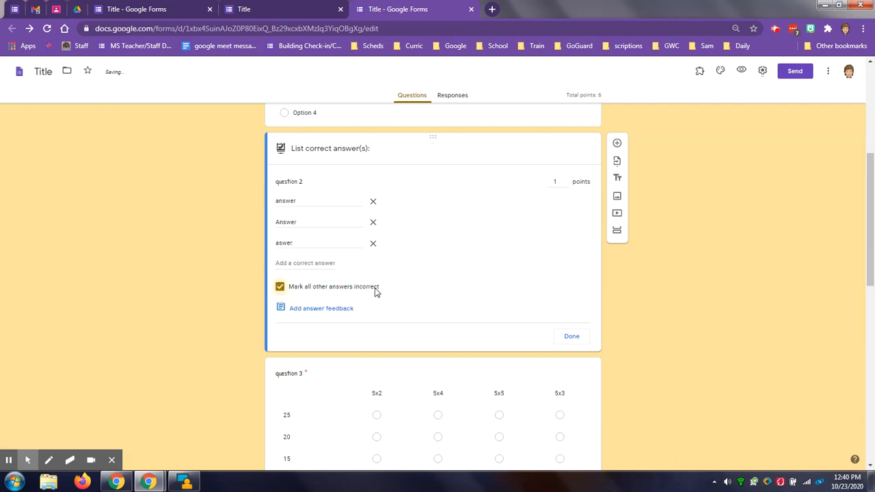
{"action": "left_click", "coordinate": [280, 289]}
{"action": "left_click", "coordinate": [574, 338]}
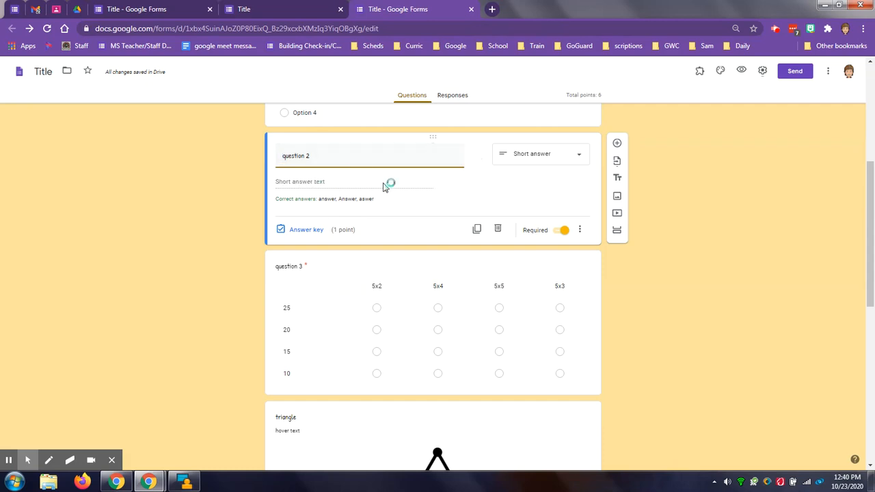
- Preview the form as respondents see it and look through all questions, the triangle image and the video down to the end
{"action": "left_click", "coordinate": [743, 71]}
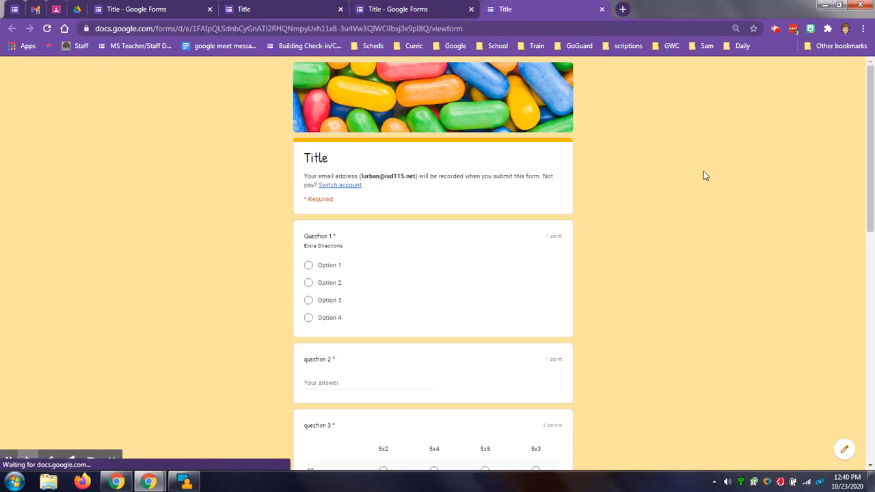
{"action": "scroll", "coordinate": [670, 182], "scroll_direction": "down", "scroll_amount": 1}
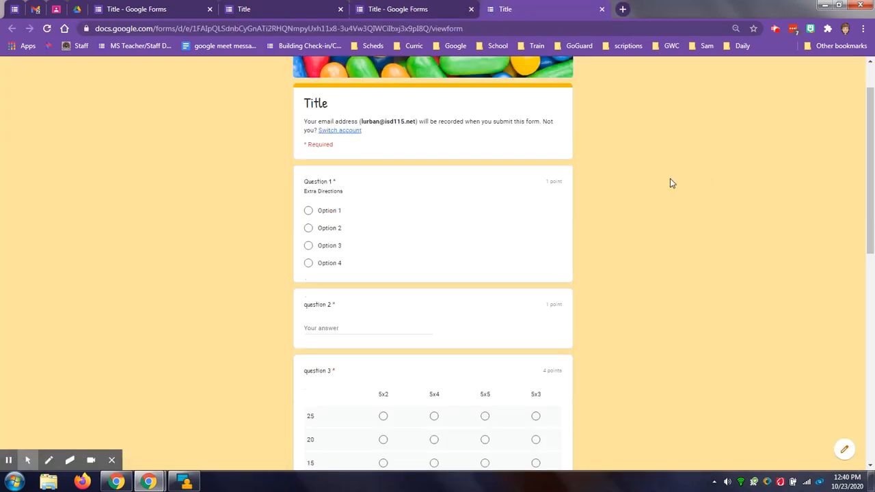
{"action": "scroll", "coordinate": [669, 182], "scroll_direction": "down", "scroll_amount": 1}
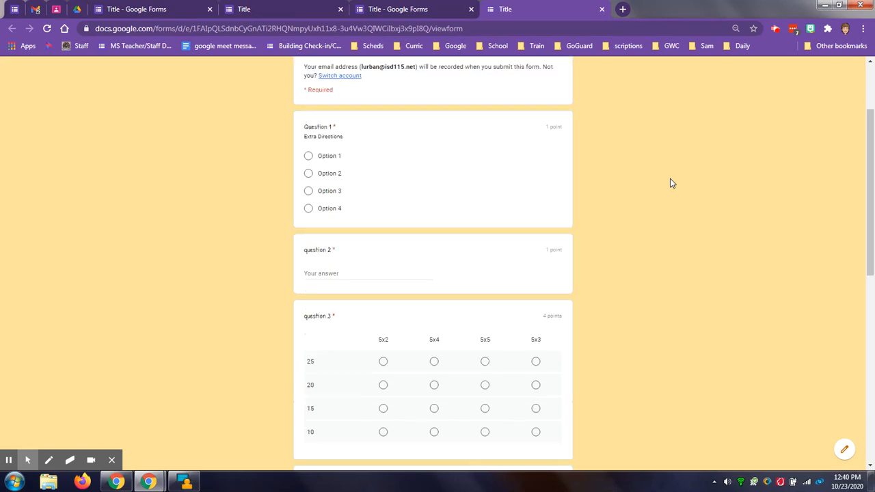
{"action": "scroll", "coordinate": [670, 182], "scroll_direction": "down", "scroll_amount": 1}
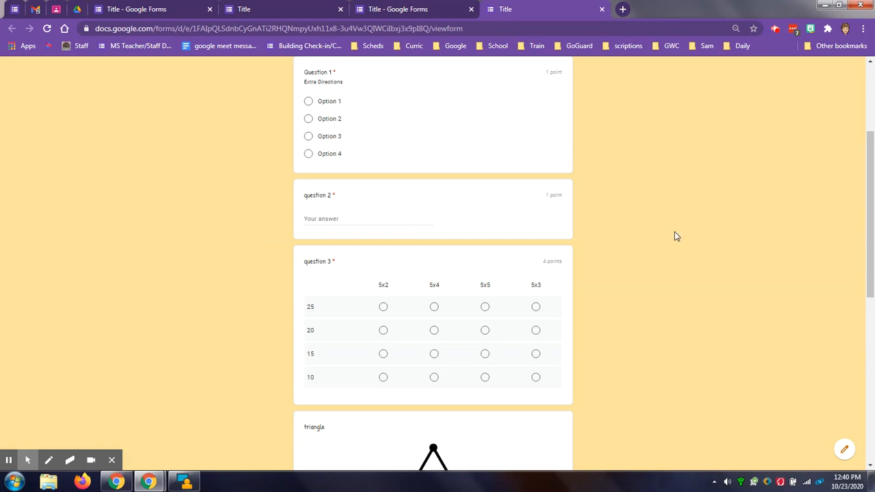
{"action": "scroll", "coordinate": [629, 257], "scroll_direction": "down", "scroll_amount": 2}
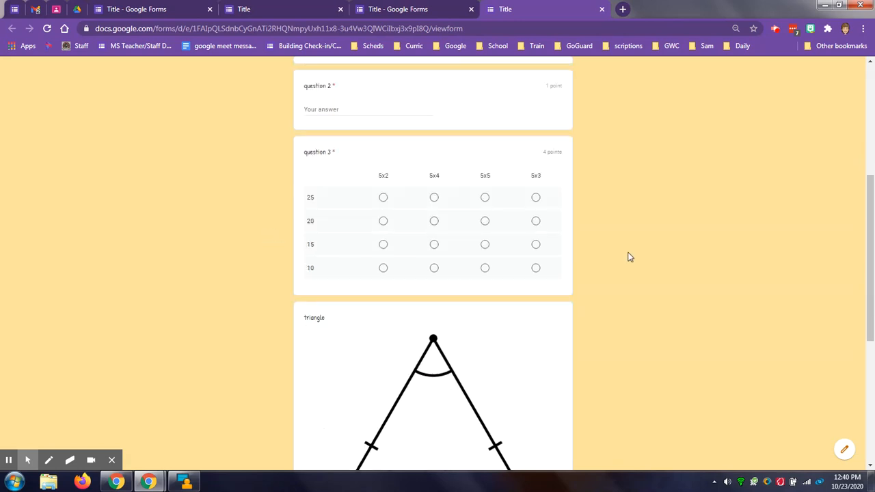
{"action": "scroll", "coordinate": [630, 257], "scroll_direction": "down", "scroll_amount": 3}
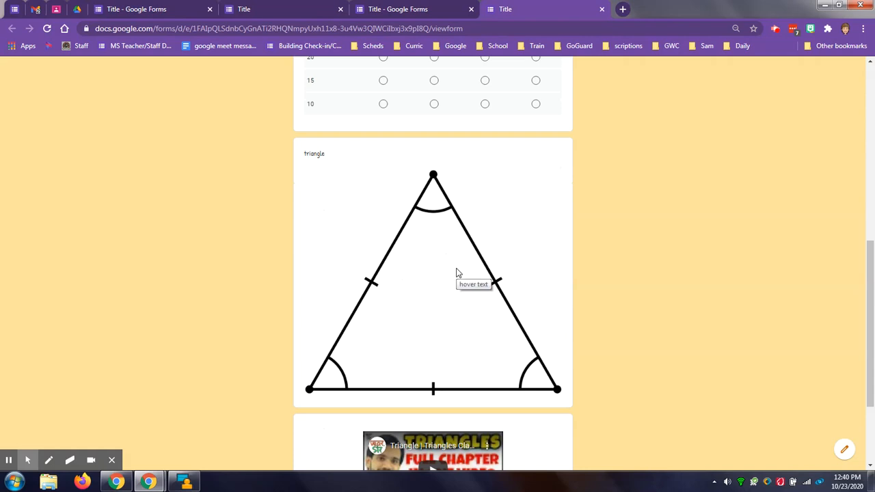
{"action": "scroll", "coordinate": [701, 249], "scroll_direction": "down", "scroll_amount": 3}
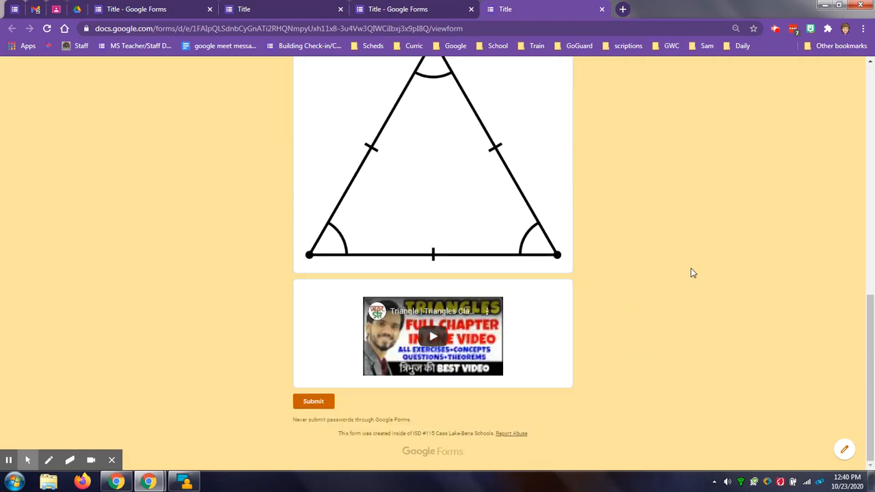
{"action": "scroll", "coordinate": [692, 273], "scroll_direction": "up", "scroll_amount": 3}
{"action": "scroll", "coordinate": [690, 273], "scroll_direction": "up", "scroll_amount": 10}
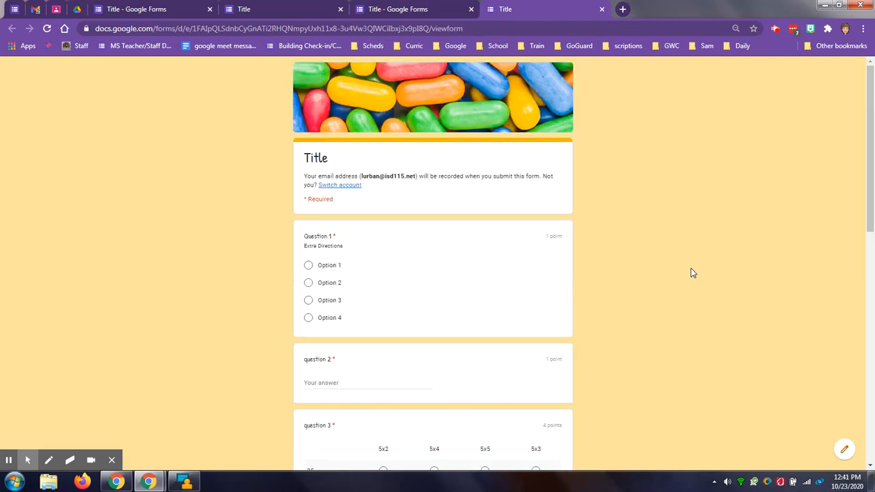